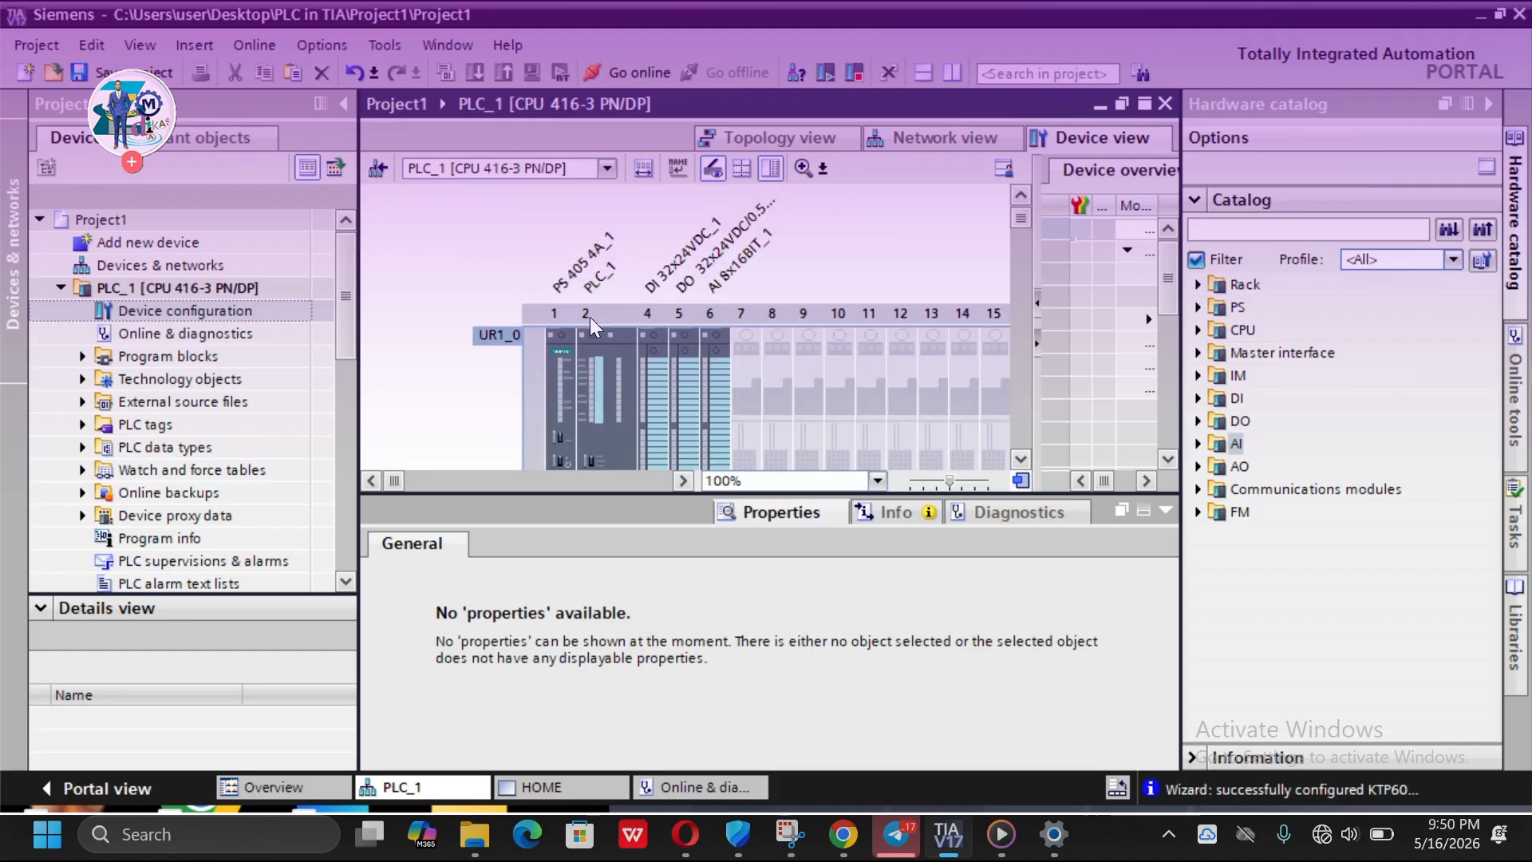
- Examine the PLC_1 rack and its inserted modules in the device view
{"action": "scroll", "coordinate": [614, 366], "scroll_direction": "down", "scroll_amount": 3}
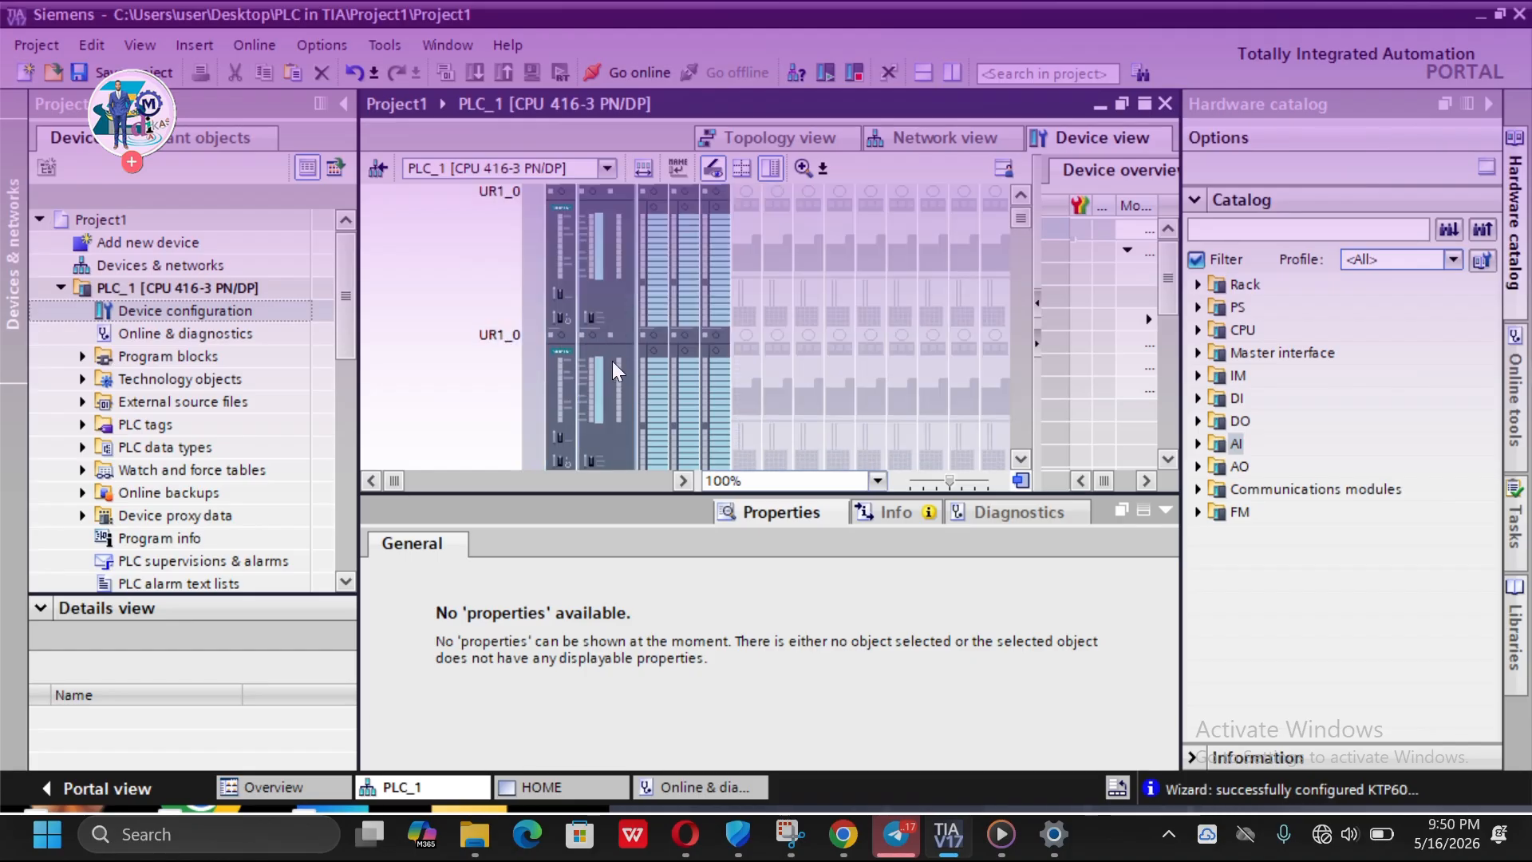
{"action": "scroll", "coordinate": [612, 360], "scroll_direction": "up", "scroll_amount": 3}
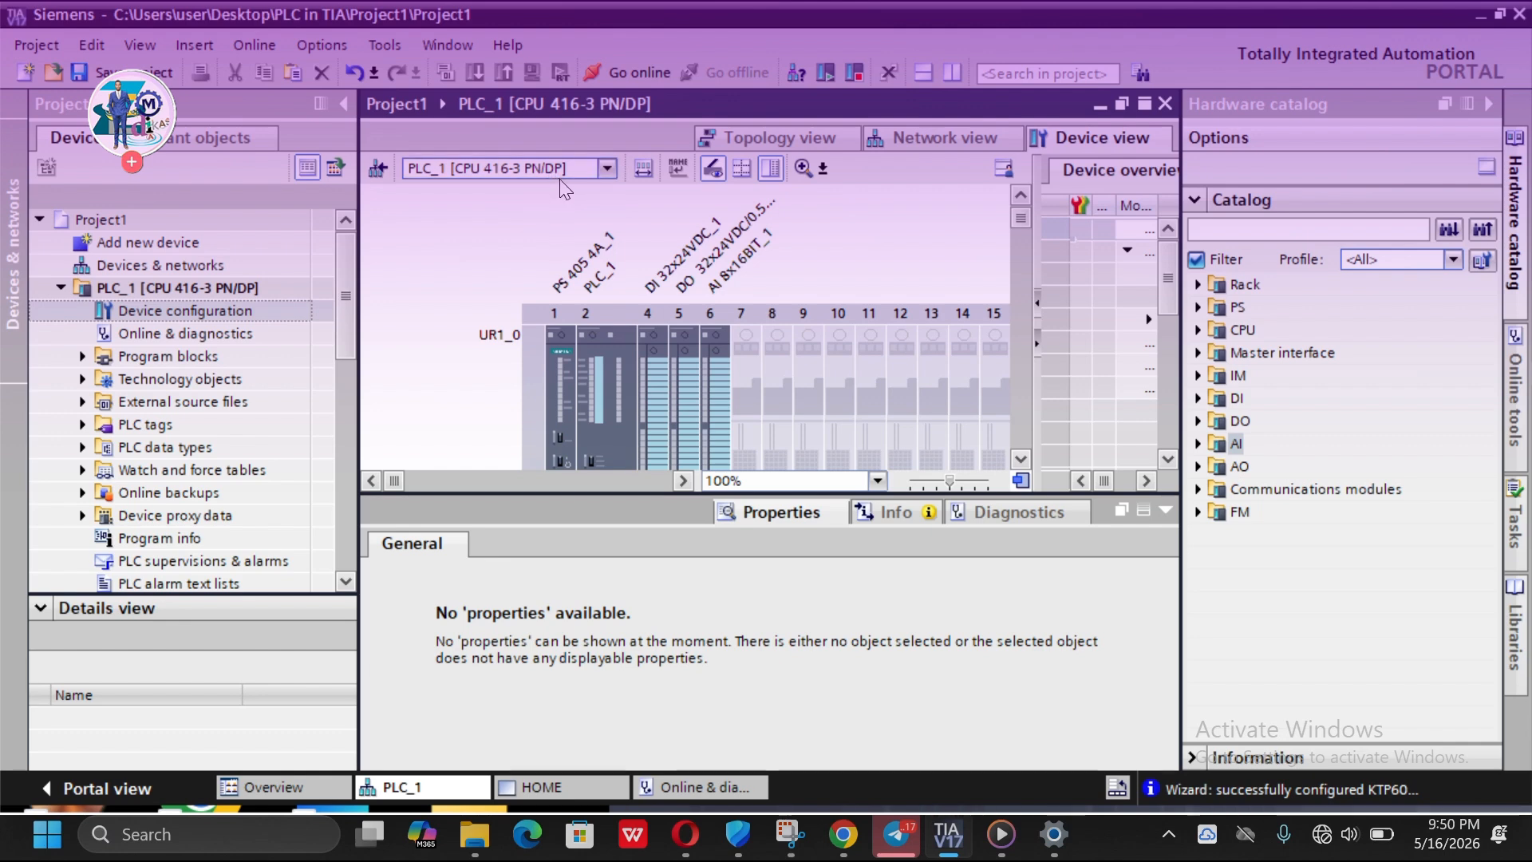
{"action": "scroll", "coordinate": [603, 288], "scroll_direction": "down", "scroll_amount": 3}
{"action": "scroll", "coordinate": [601, 320], "scroll_direction": "down", "scroll_amount": 3}
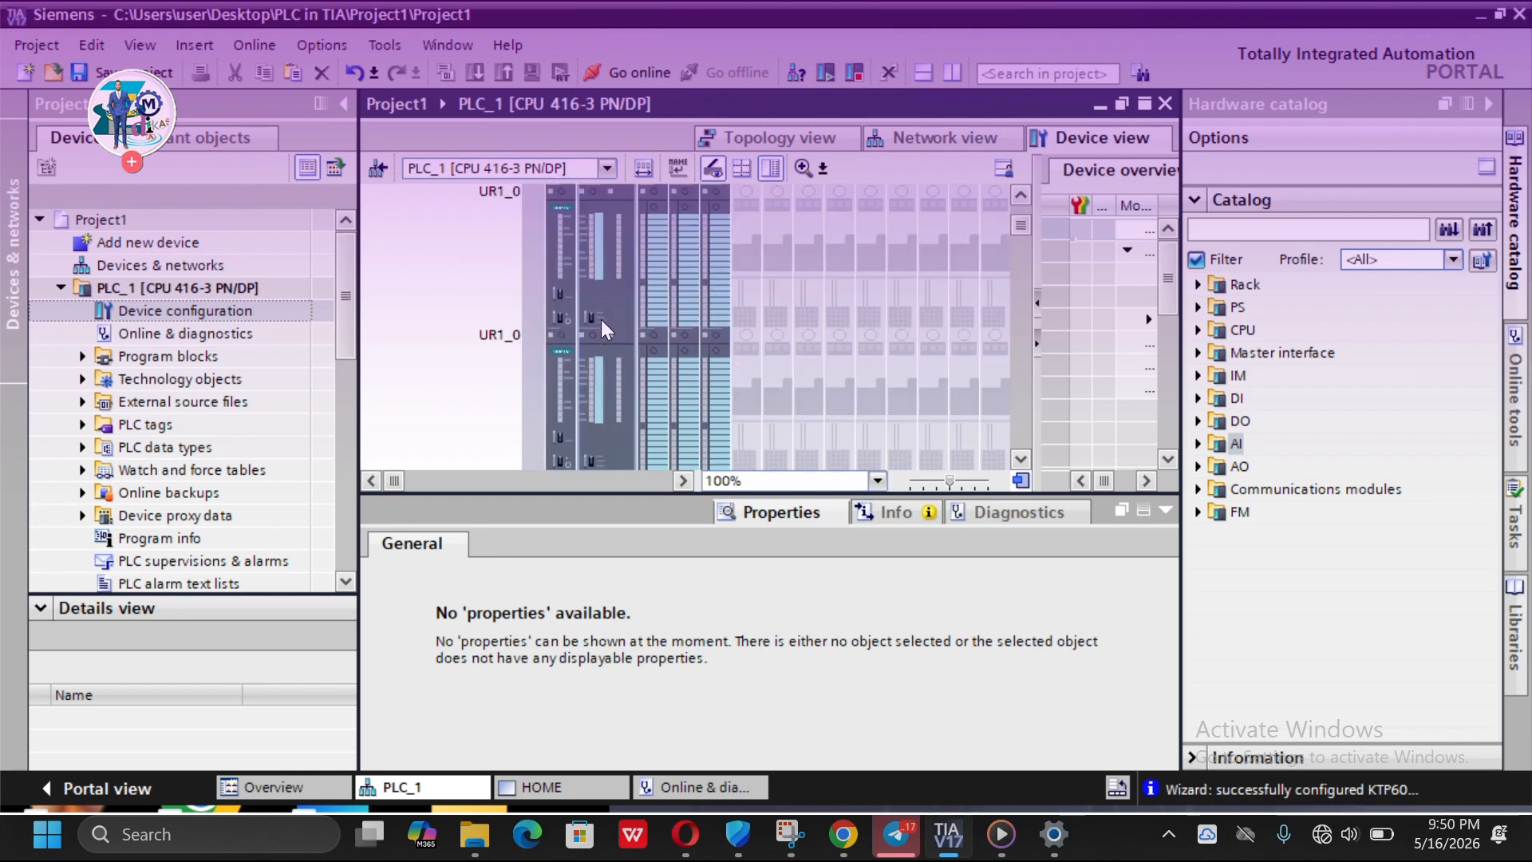
{"action": "scroll", "coordinate": [601, 320], "scroll_direction": "down", "scroll_amount": 2}
{"action": "scroll", "coordinate": [601, 320], "scroll_direction": "up", "scroll_amount": 5}
{"action": "scroll", "coordinate": [602, 320], "scroll_direction": "up", "scroll_amount": 3}
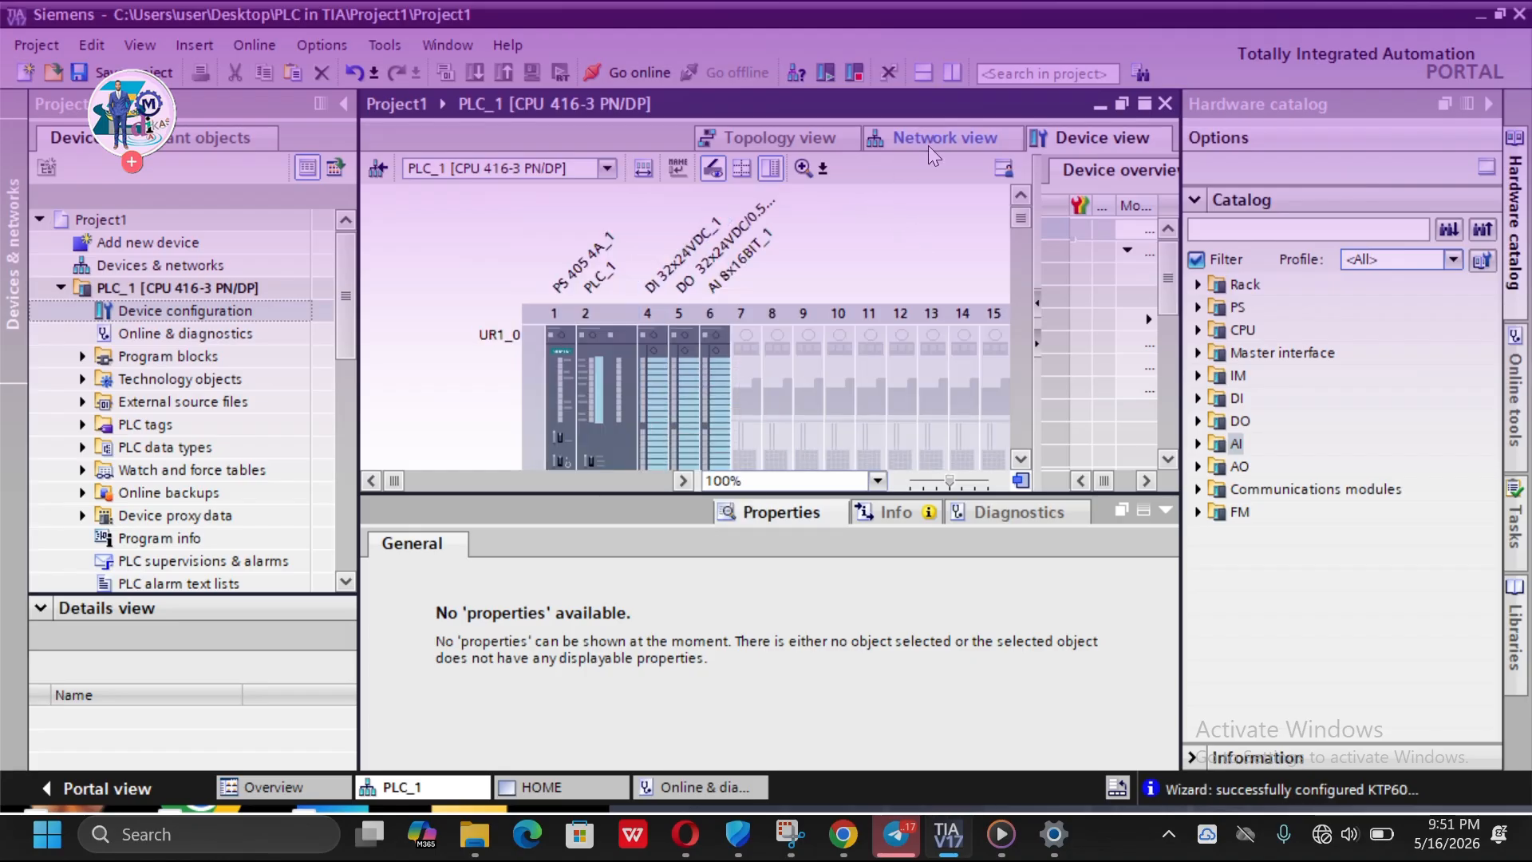
- Compare the network view with the PLC_1 device view and zoom the device view to 200%
{"action": "left_click", "coordinate": [945, 138]}
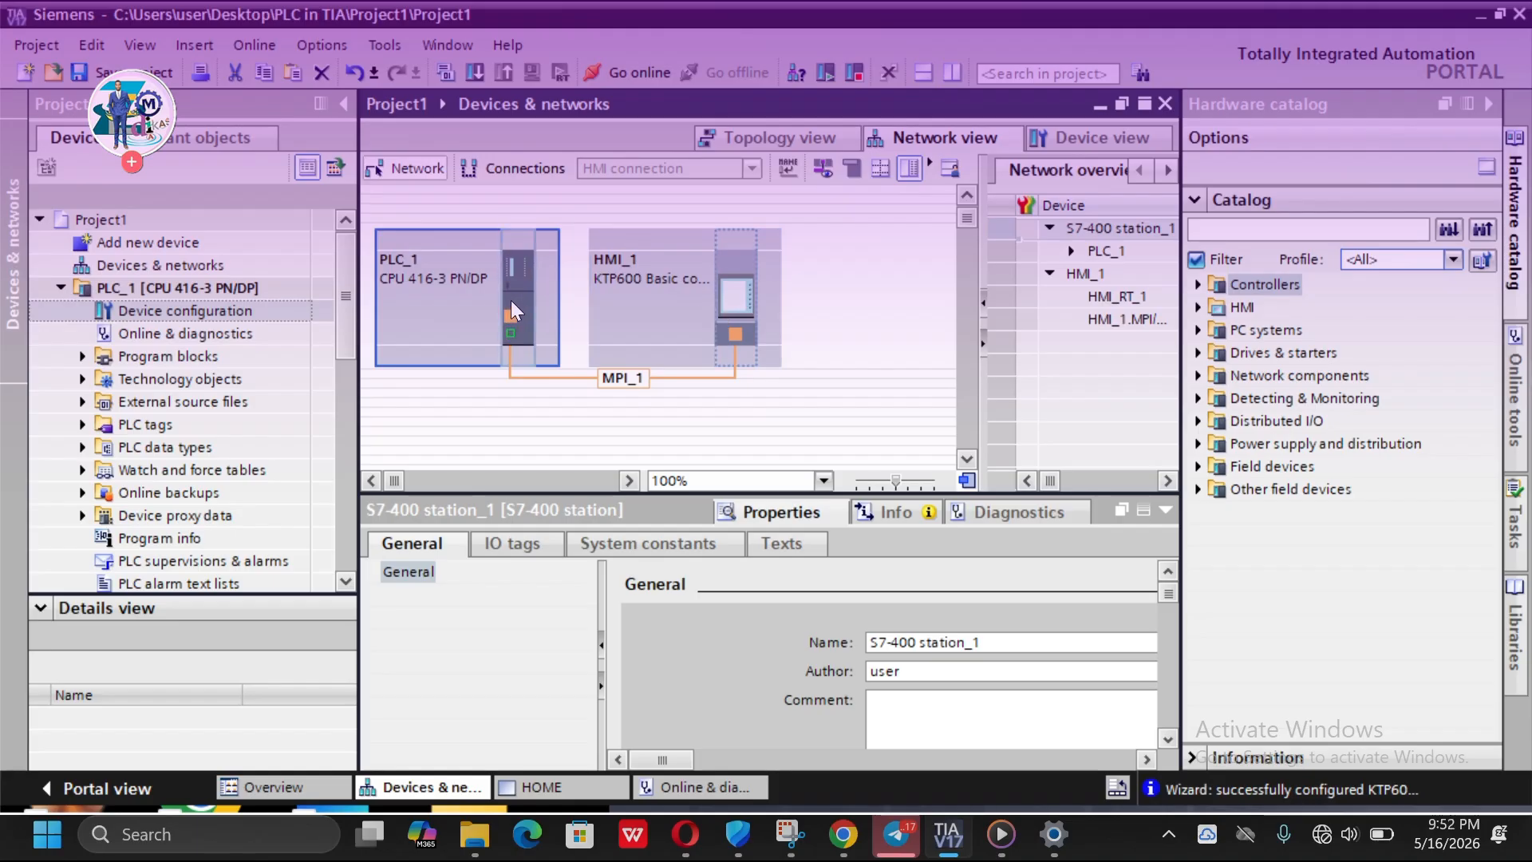
{"action": "left_click", "coordinate": [1090, 138]}
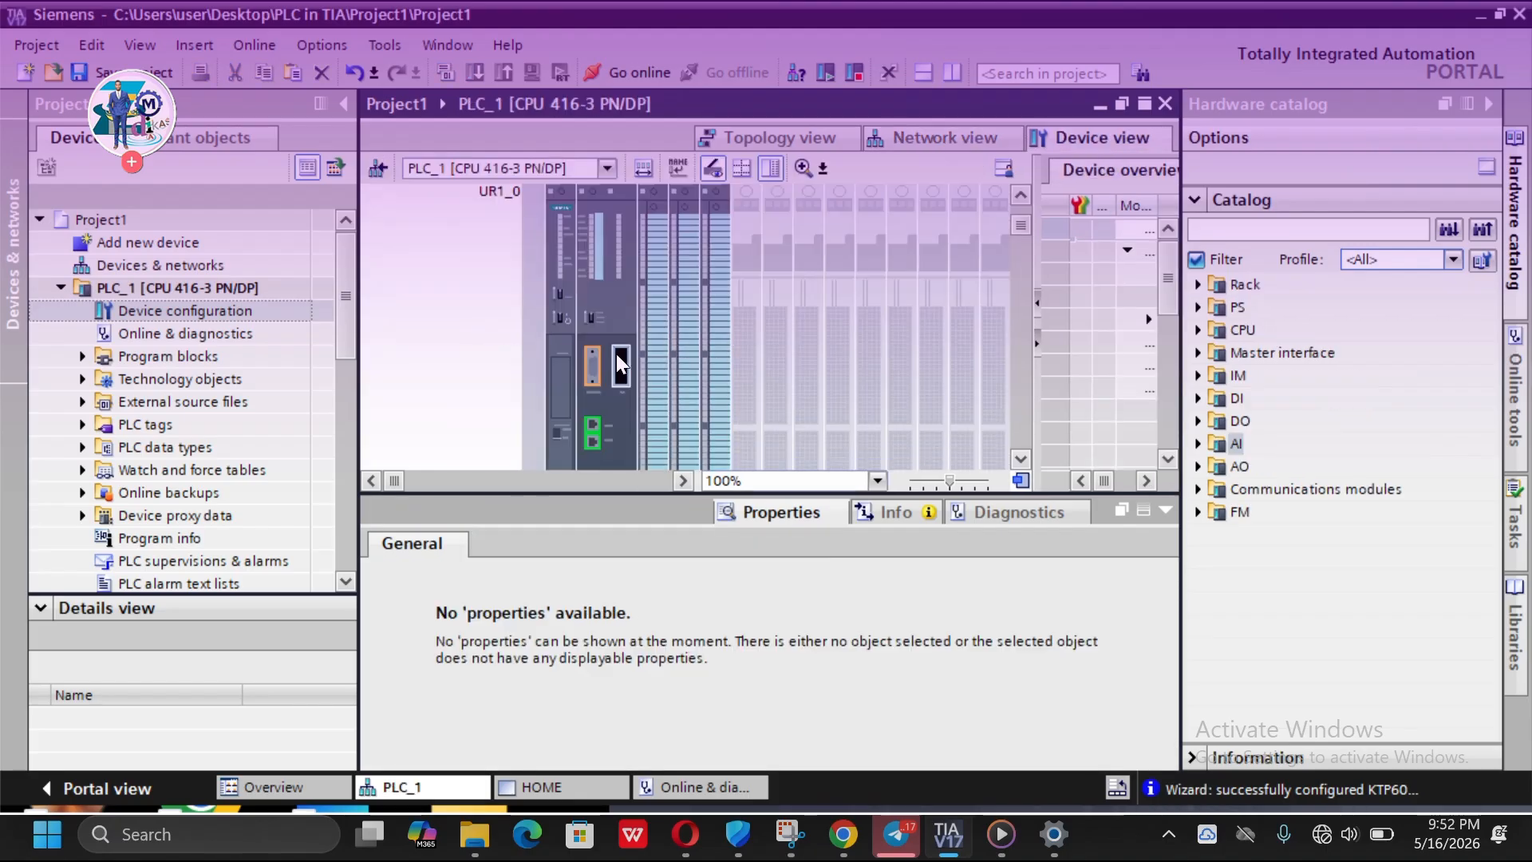
{"action": "scroll", "coordinate": [617, 353], "scroll_direction": "down", "scroll_amount": 3}
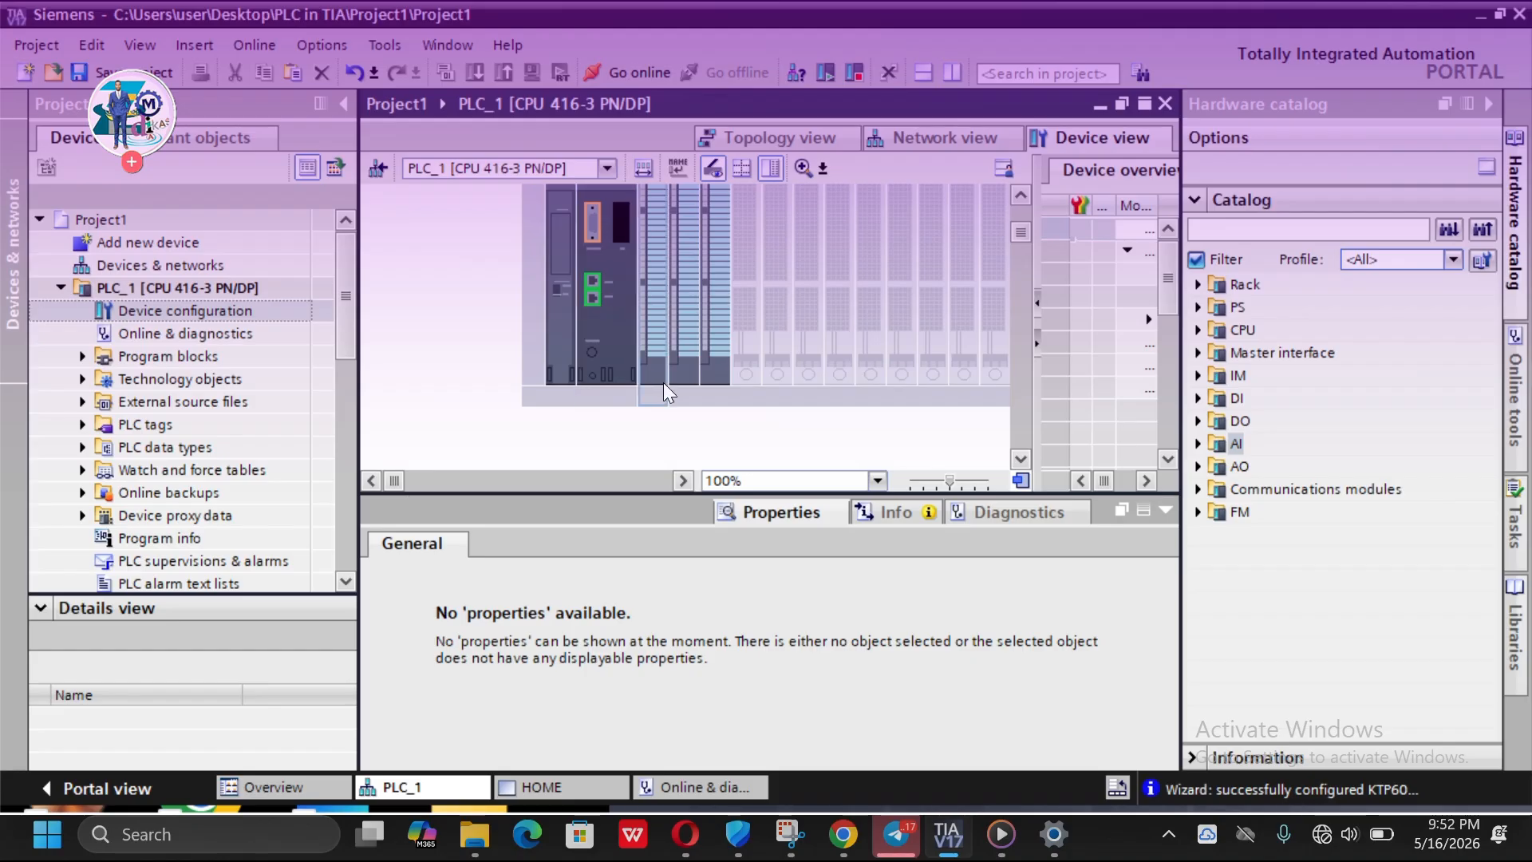
{"action": "left_click", "coordinate": [877, 482]}
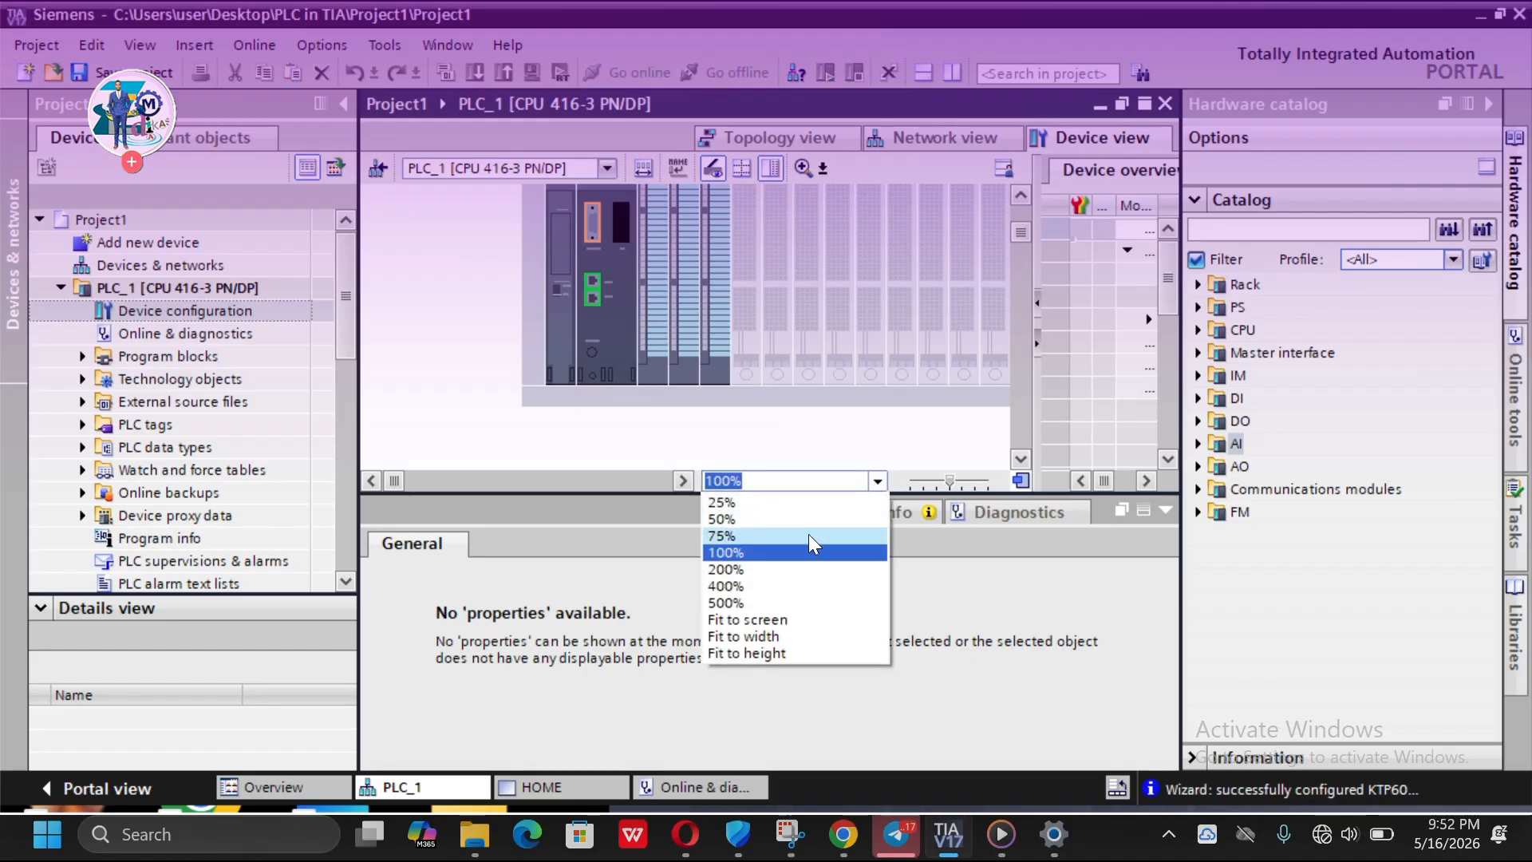
{"action": "left_click", "coordinate": [765, 569]}
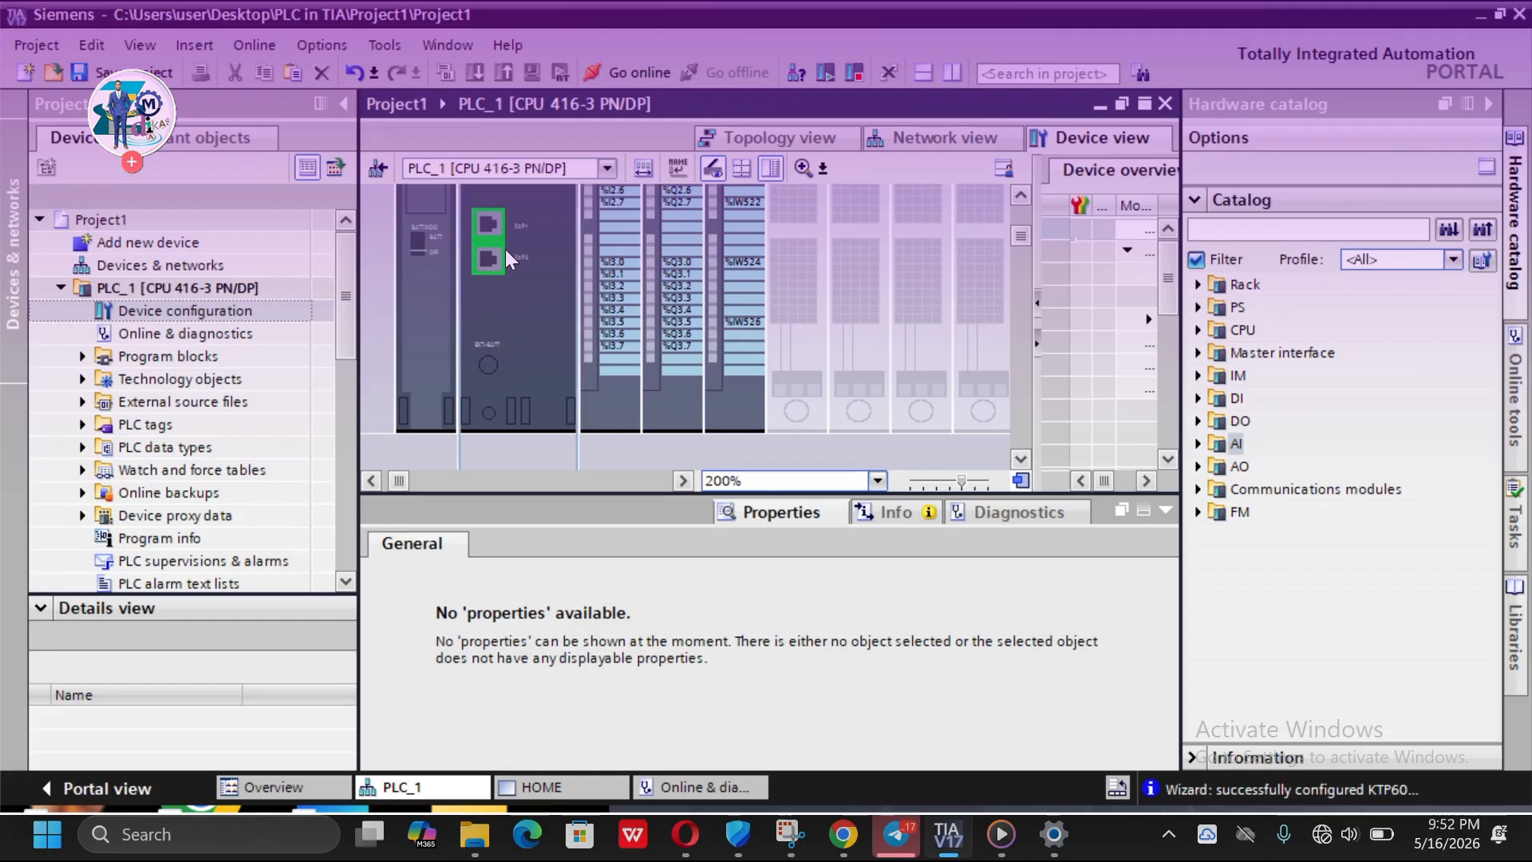
- Select the CPU's PROFINET interface and review its general and Ethernet address properties
{"action": "left_click", "coordinate": [489, 224]}
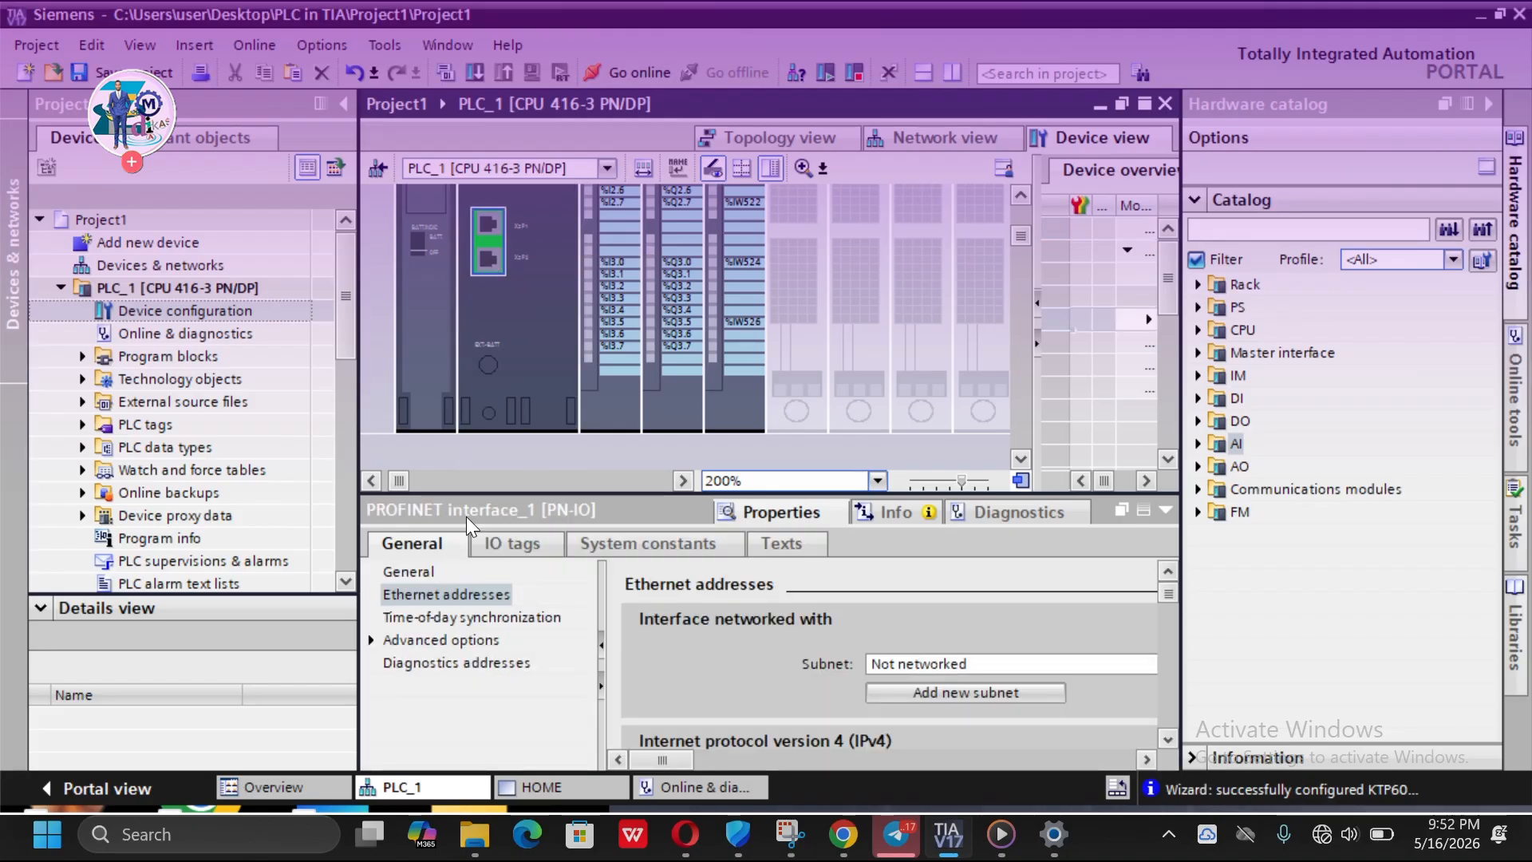
{"action": "left_click_drag", "start_coordinate": [574, 495], "coordinate": [568, 458]}
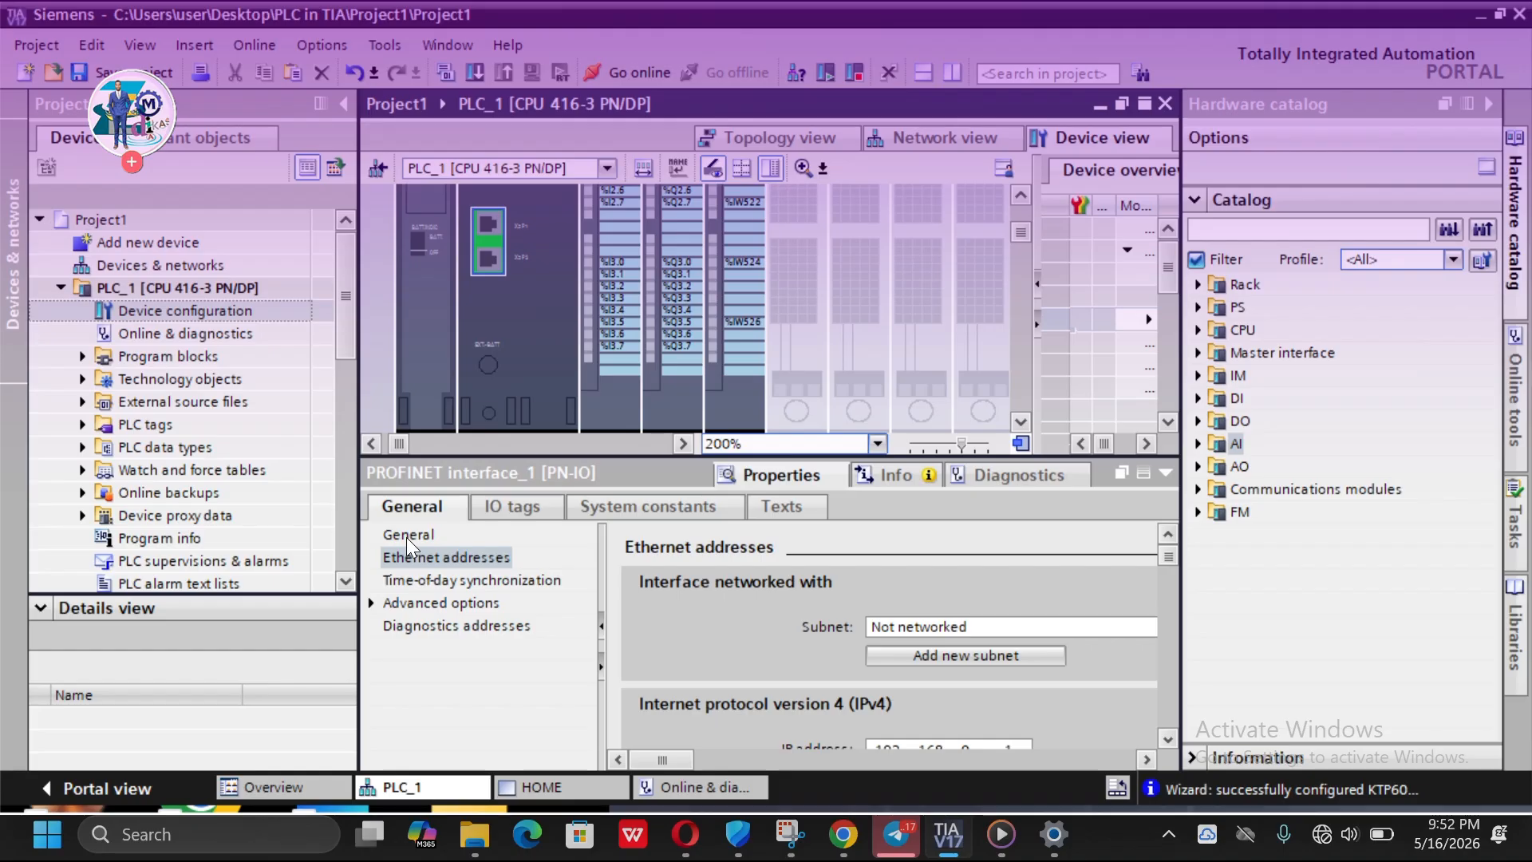
{"action": "scroll", "coordinate": [755, 585], "scroll_direction": "down", "scroll_amount": 5}
{"action": "scroll", "coordinate": [757, 588], "scroll_direction": "down", "scroll_amount": 3}
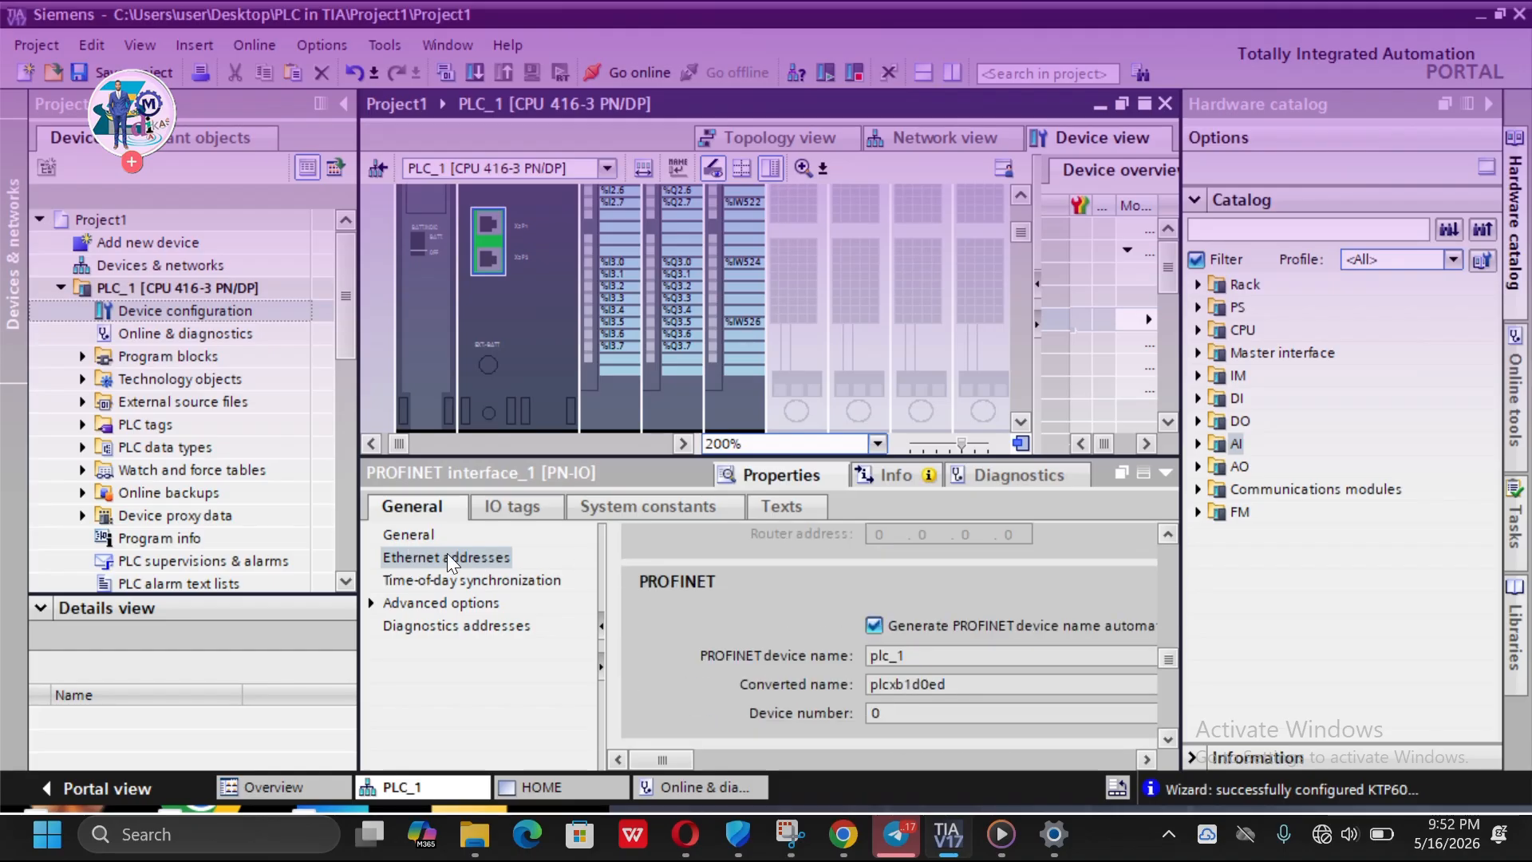
{"action": "left_click", "coordinate": [410, 536]}
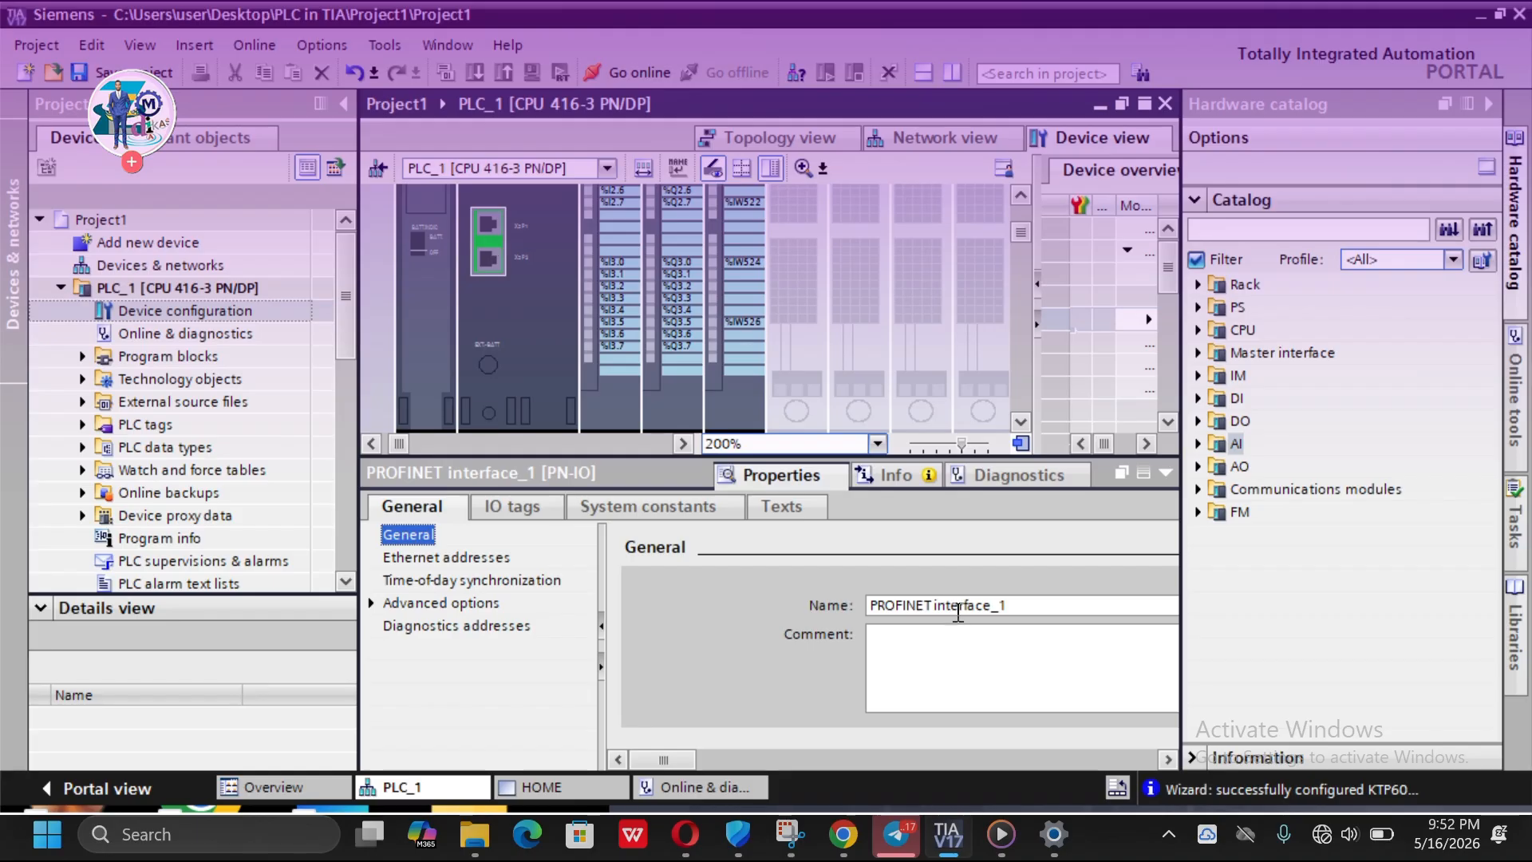
{"action": "left_click", "coordinate": [491, 250]}
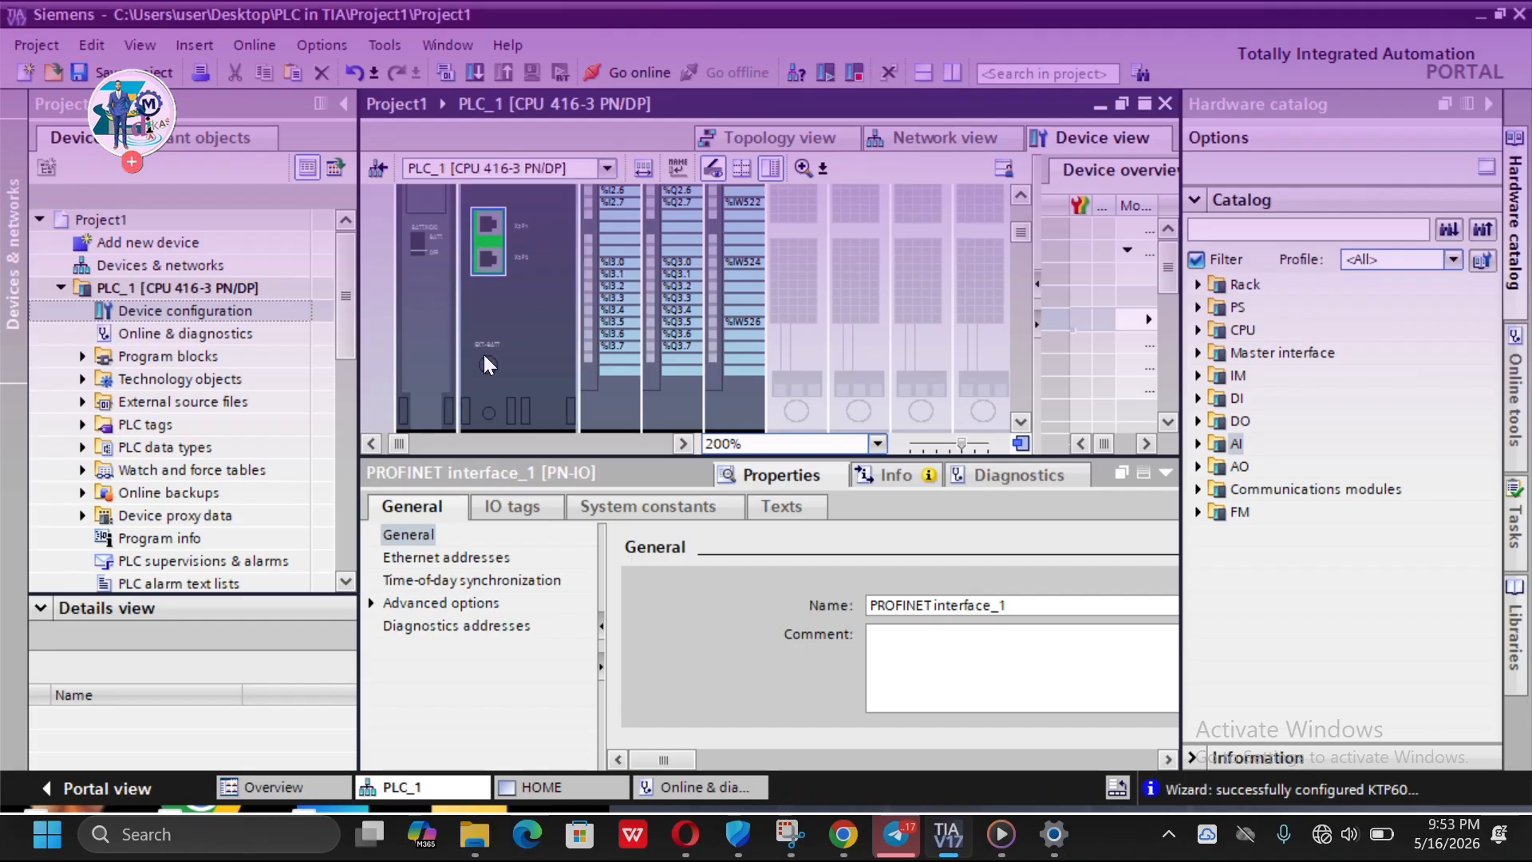
{"action": "left_click", "coordinate": [413, 560]}
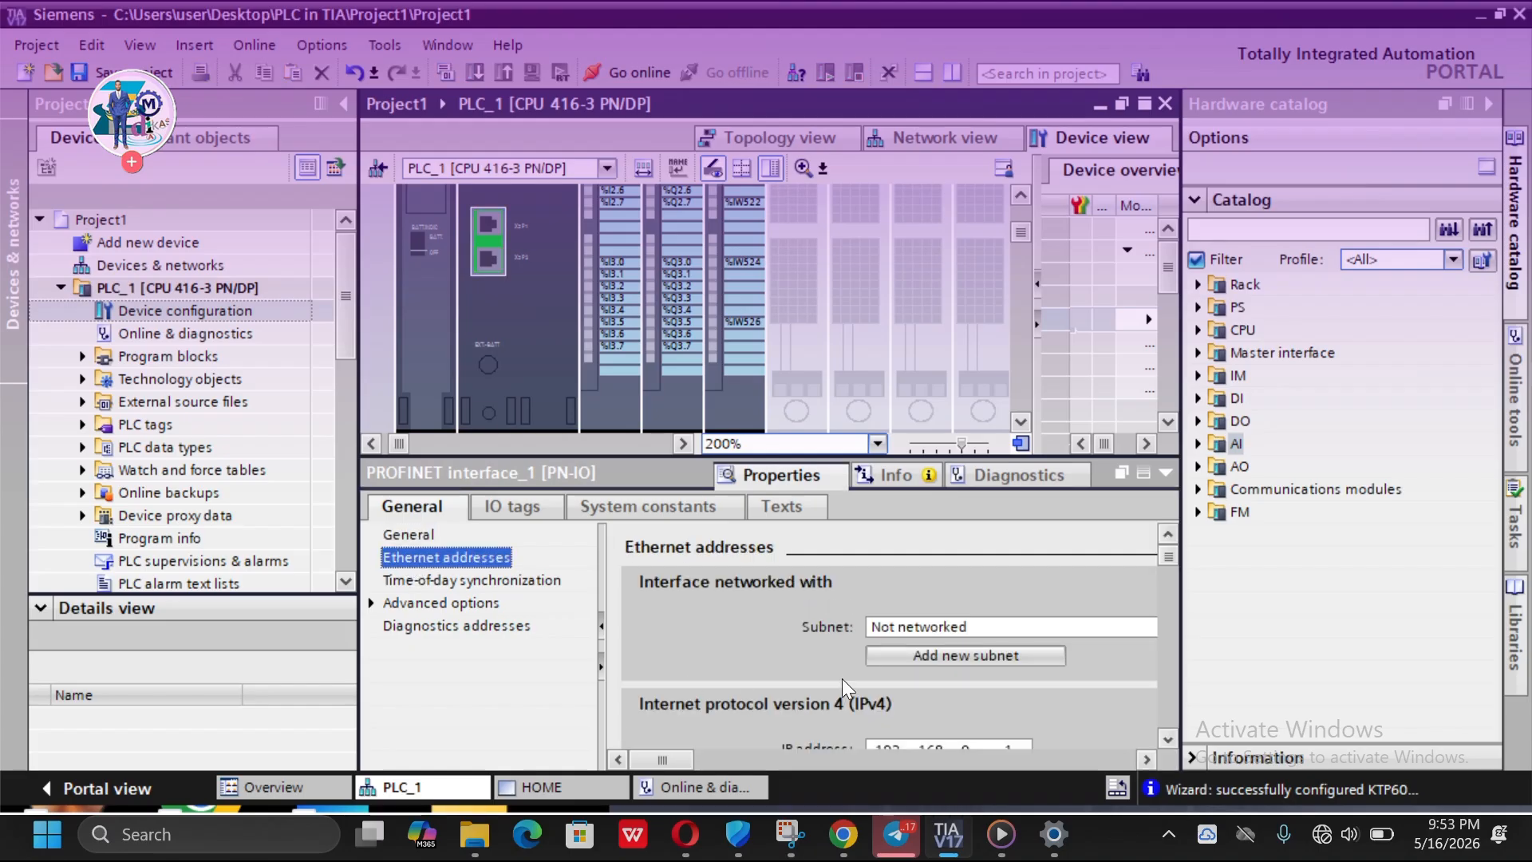
- Change the PROFINET interface's IP address to 192.168.0.10
{"action": "scroll", "coordinate": [844, 676], "scroll_direction": "down", "scroll_amount": 2}
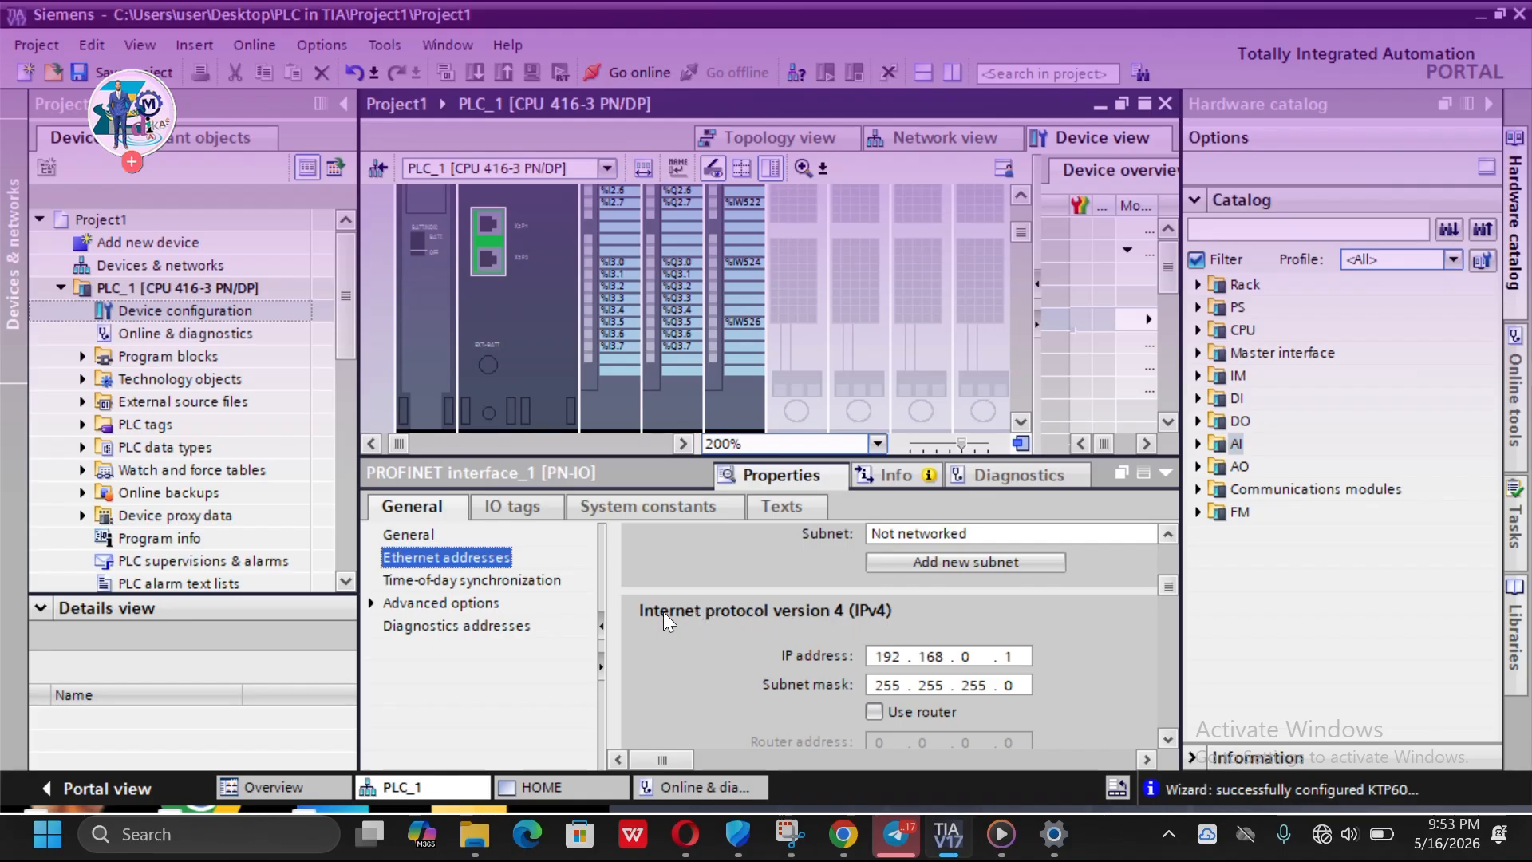
{"action": "scroll", "coordinate": [852, 613], "scroll_direction": "down", "scroll_amount": 1}
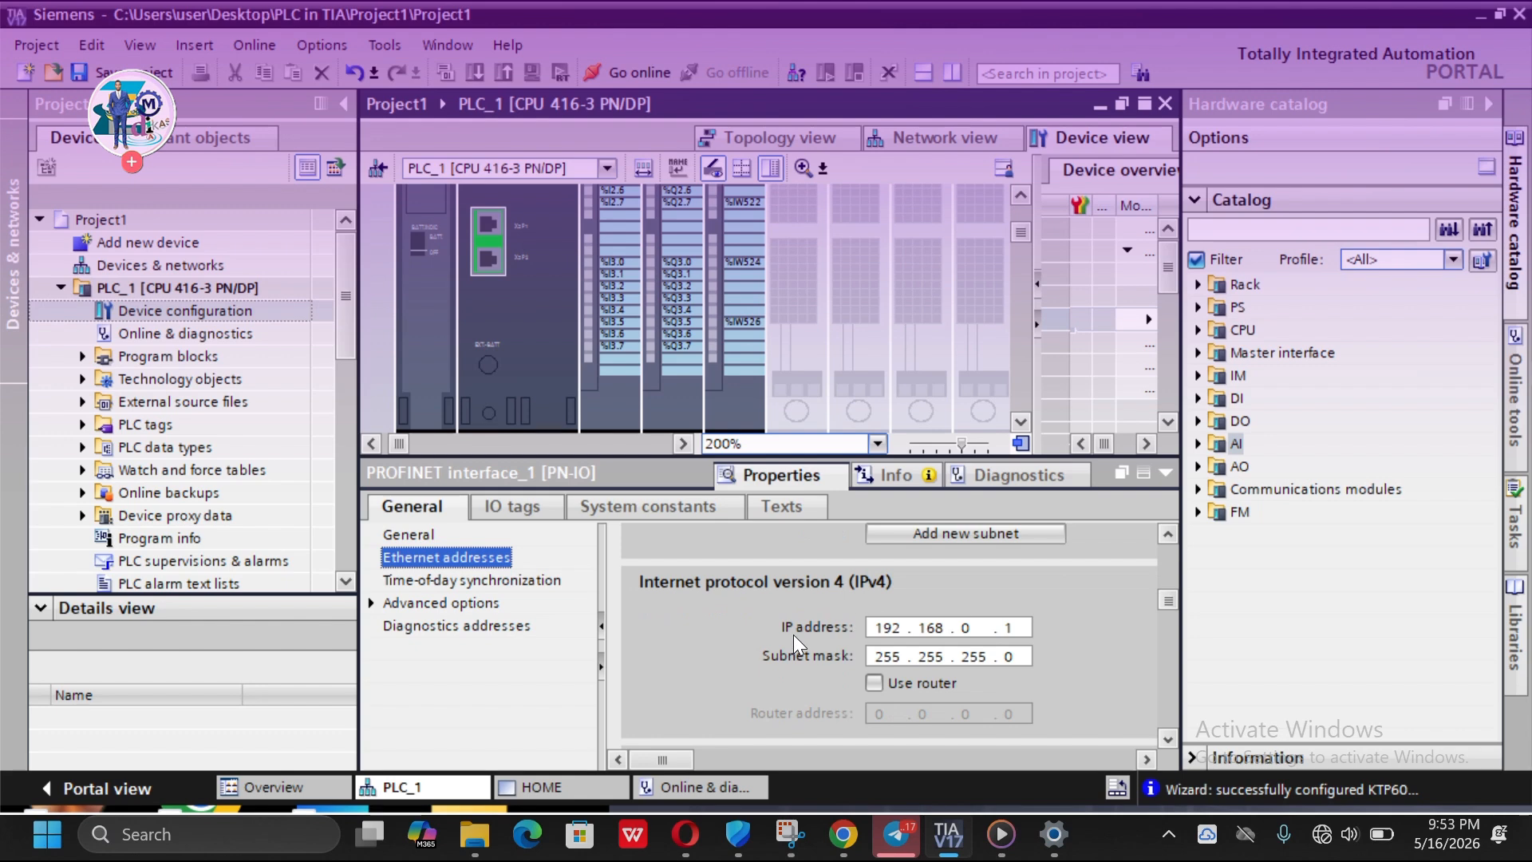
{"action": "left_click", "coordinate": [892, 628]}
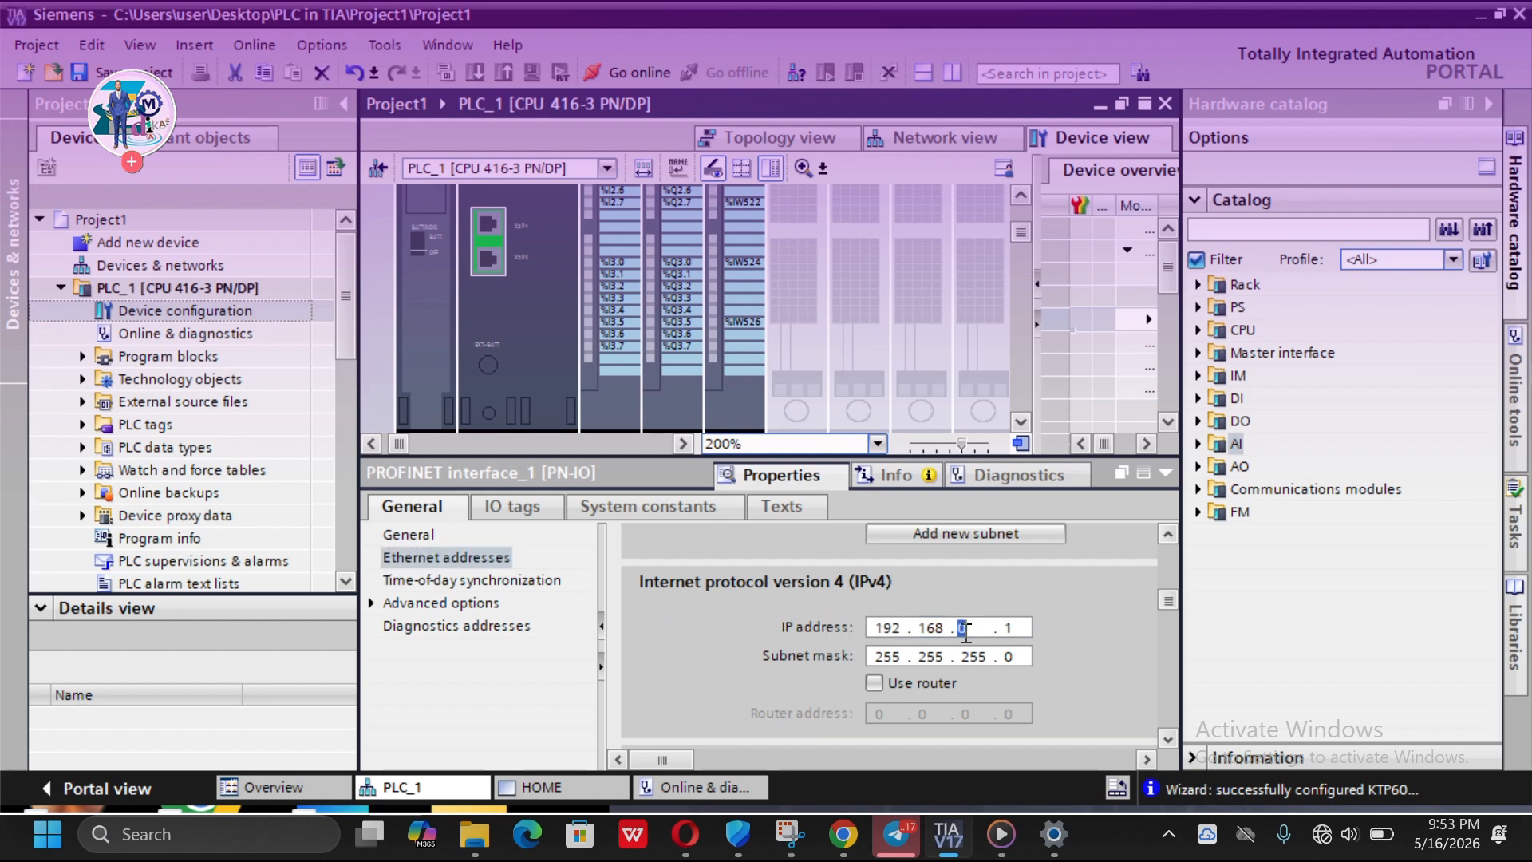
{"action": "left_click", "coordinate": [1007, 628]}
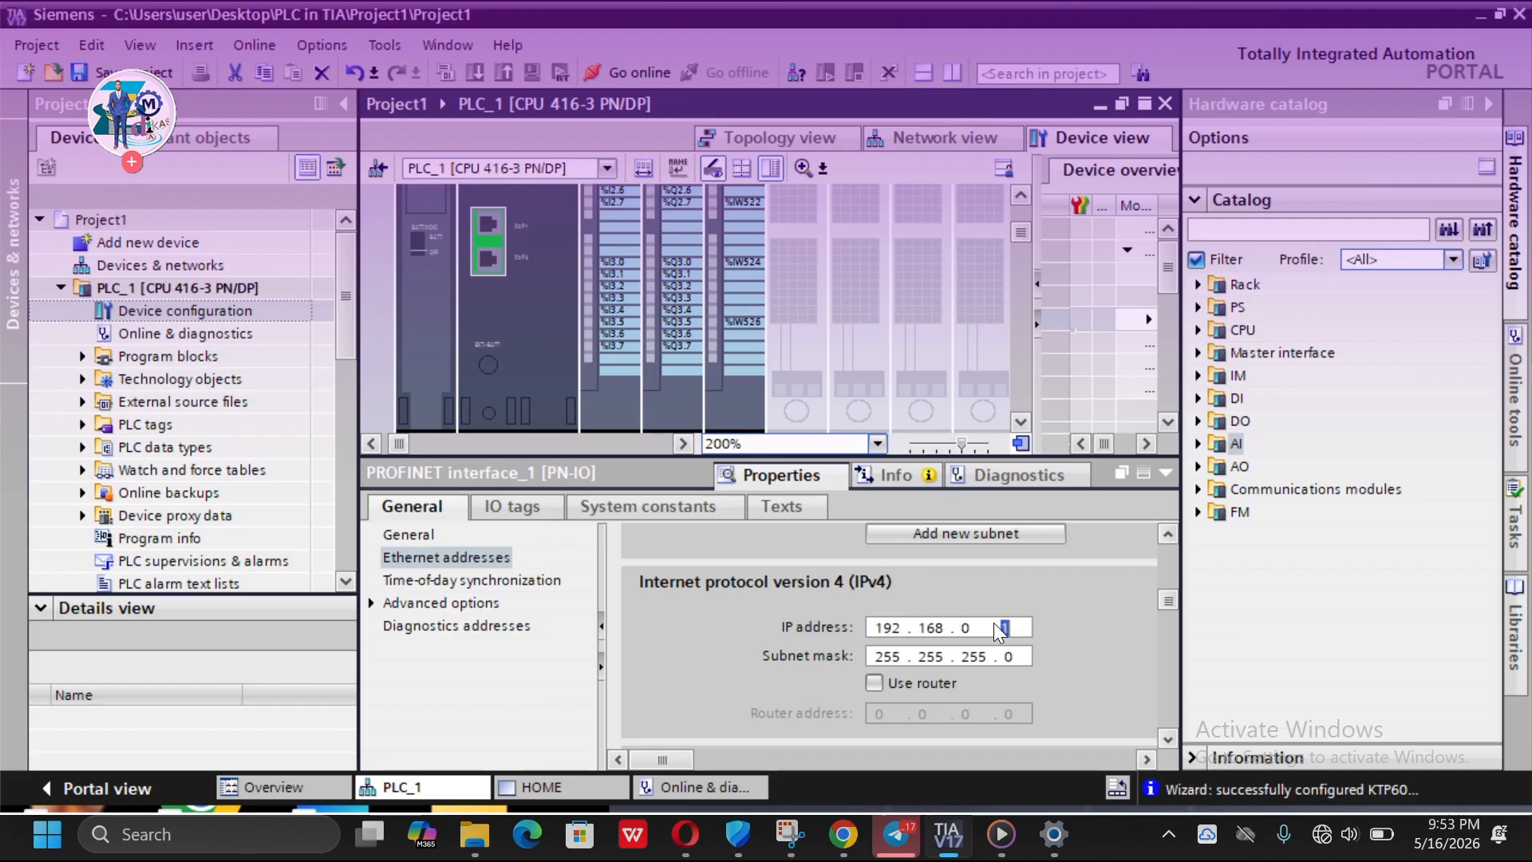
{"action": "left_click", "coordinate": [1014, 630]}
{"action": "key", "text": "BackSpace"}
{"action": "type", "text": "10"}
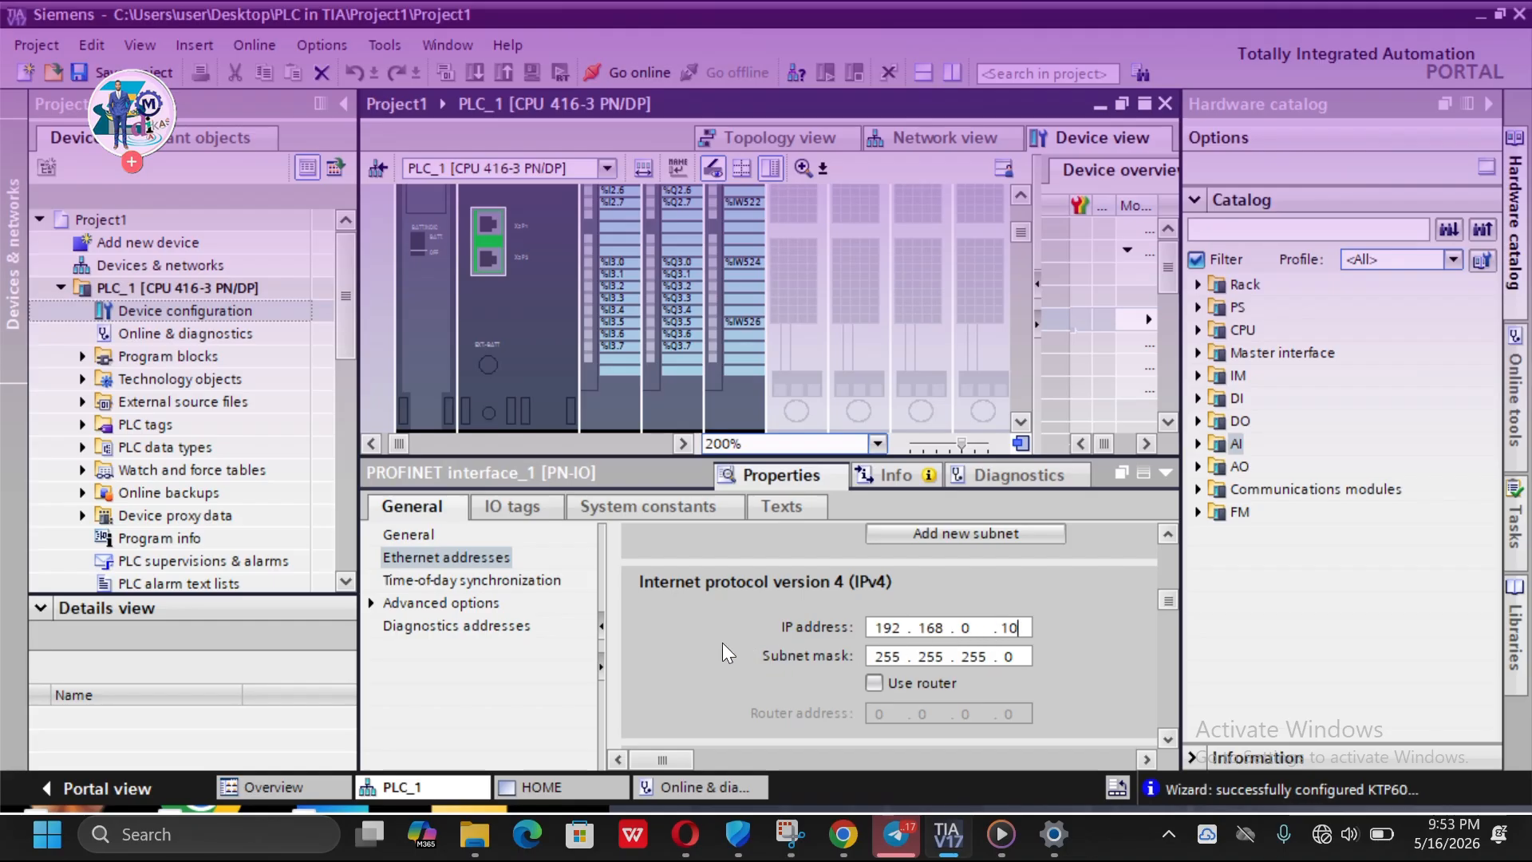
- Set the PROFINET interface's IP address back to 192.168.0.1
{"action": "scroll", "coordinate": [775, 630], "scroll_direction": "up", "scroll_amount": 2}
{"action": "scroll", "coordinate": [838, 635], "scroll_direction": "down", "scroll_amount": 4}
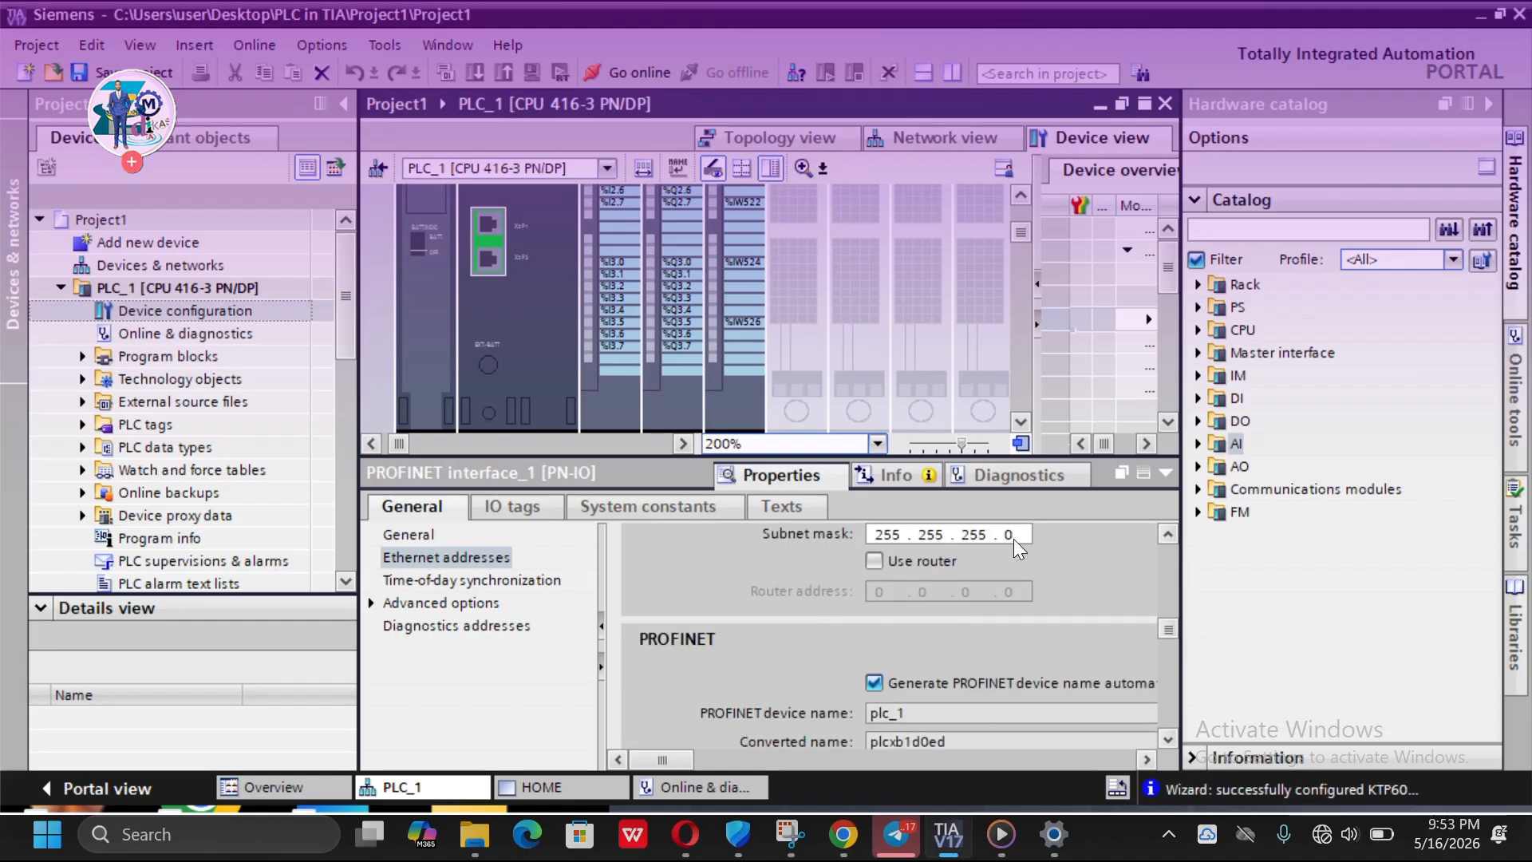
{"action": "scroll", "coordinate": [1014, 540], "scroll_direction": "up", "scroll_amount": 2}
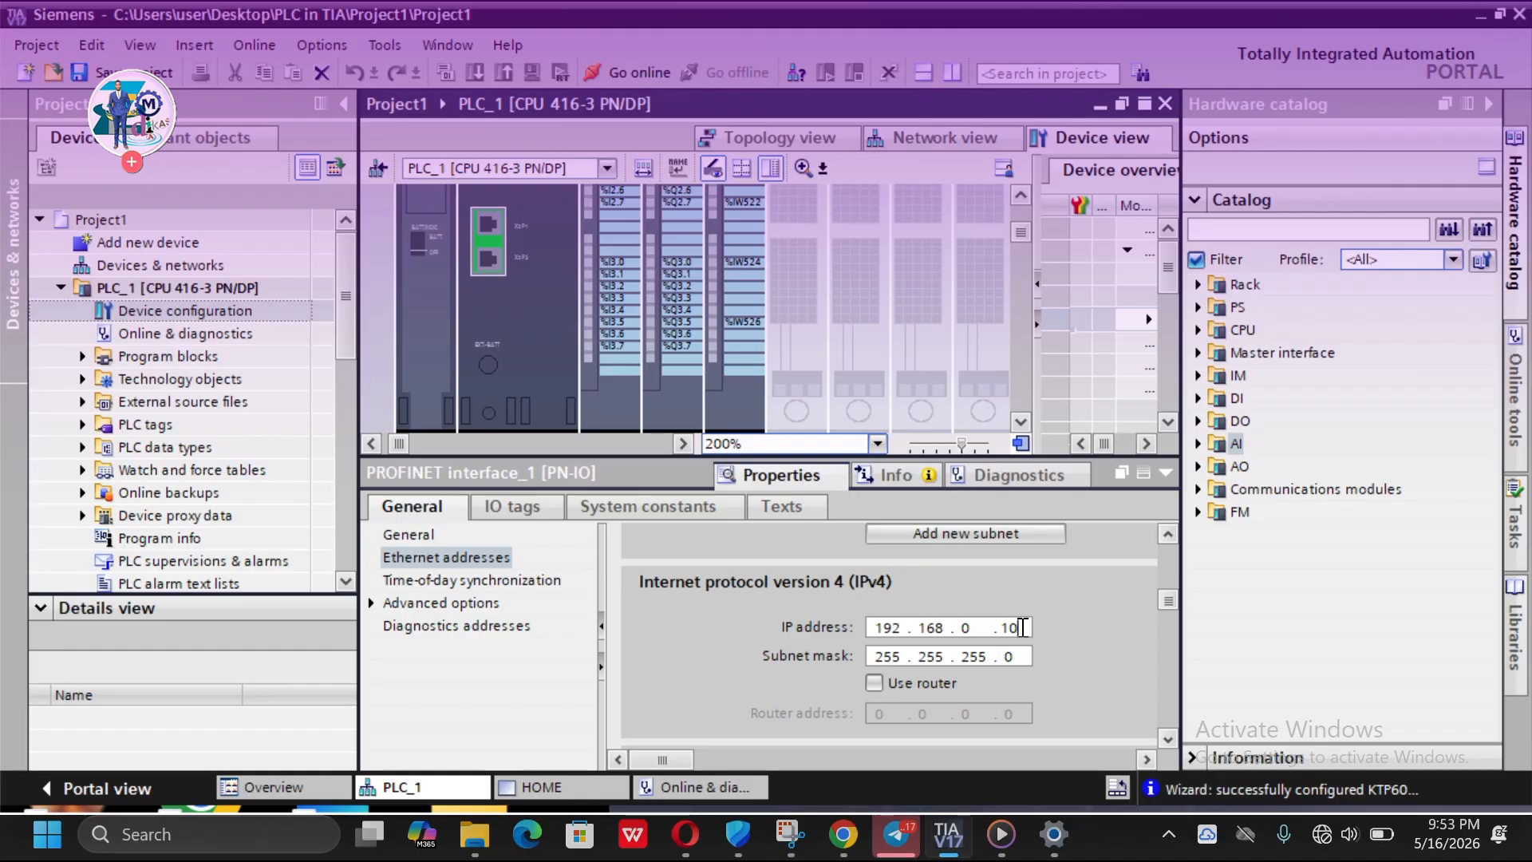
{"action": "key", "text": "BackSpace"}
{"action": "key", "text": "BackSpace"}
{"action": "type", "text": "1"}
- Open the HMI_1 device in the device view from the network view
{"action": "scroll", "coordinate": [708, 674], "scroll_direction": "down", "scroll_amount": 5}
{"action": "scroll", "coordinate": [707, 674], "scroll_direction": "up", "scroll_amount": 3}
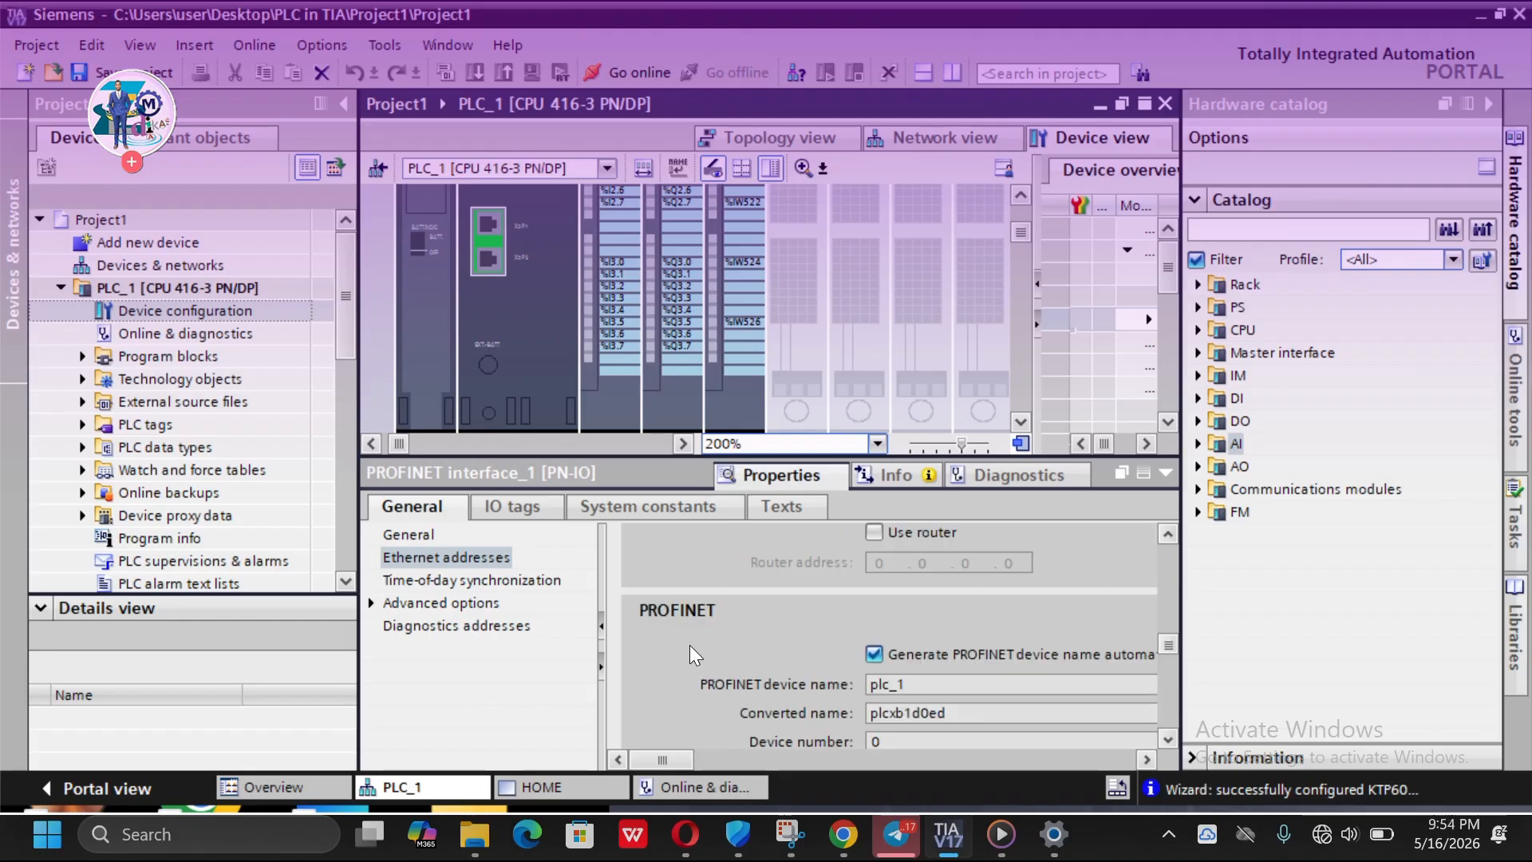
{"action": "scroll", "coordinate": [690, 645], "scroll_direction": "up", "scroll_amount": 3}
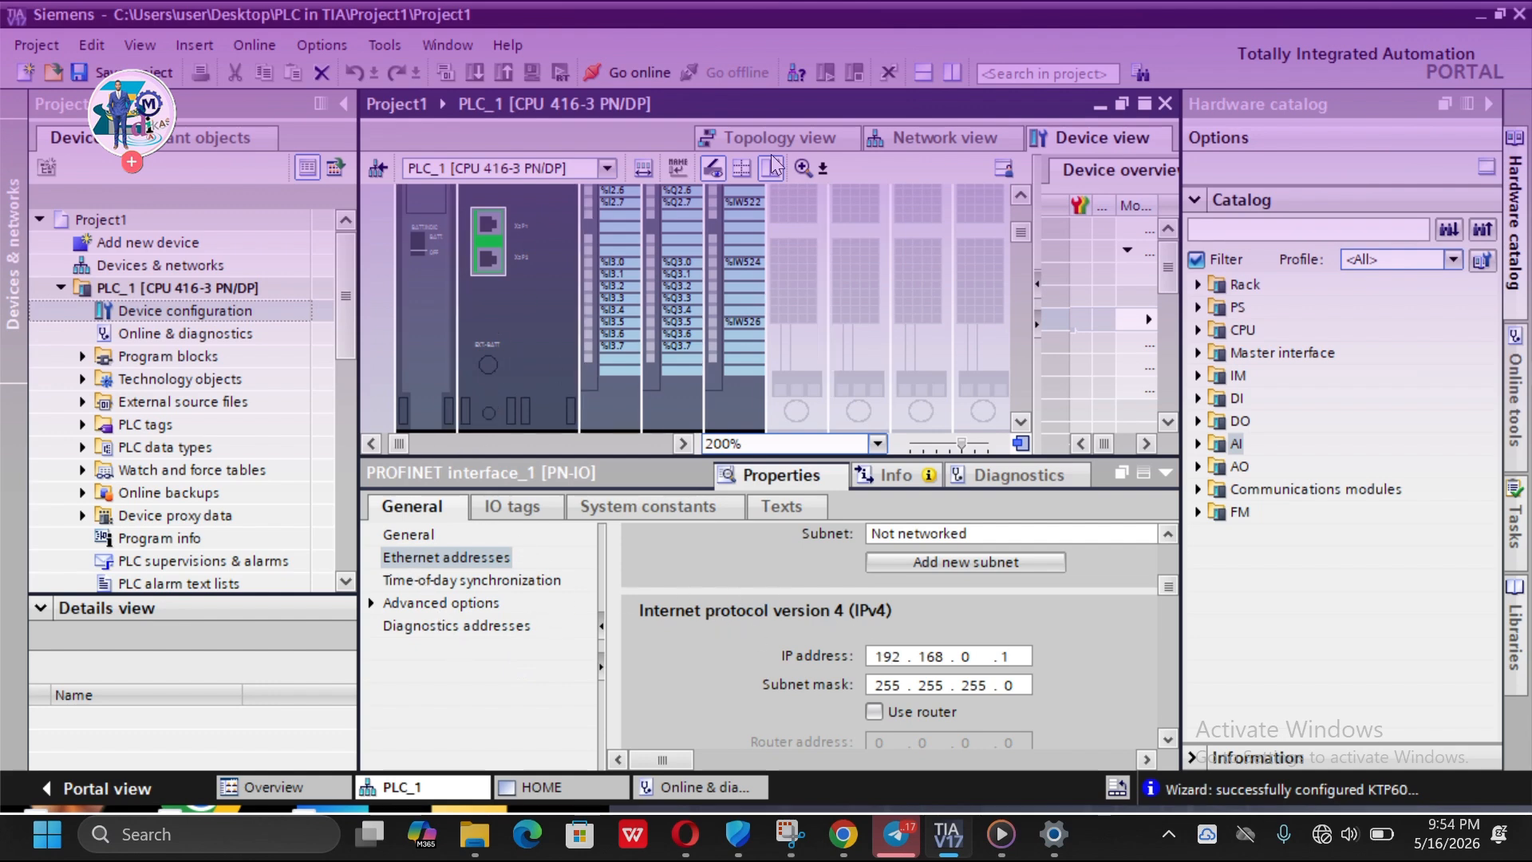
{"action": "left_click", "coordinate": [925, 140]}
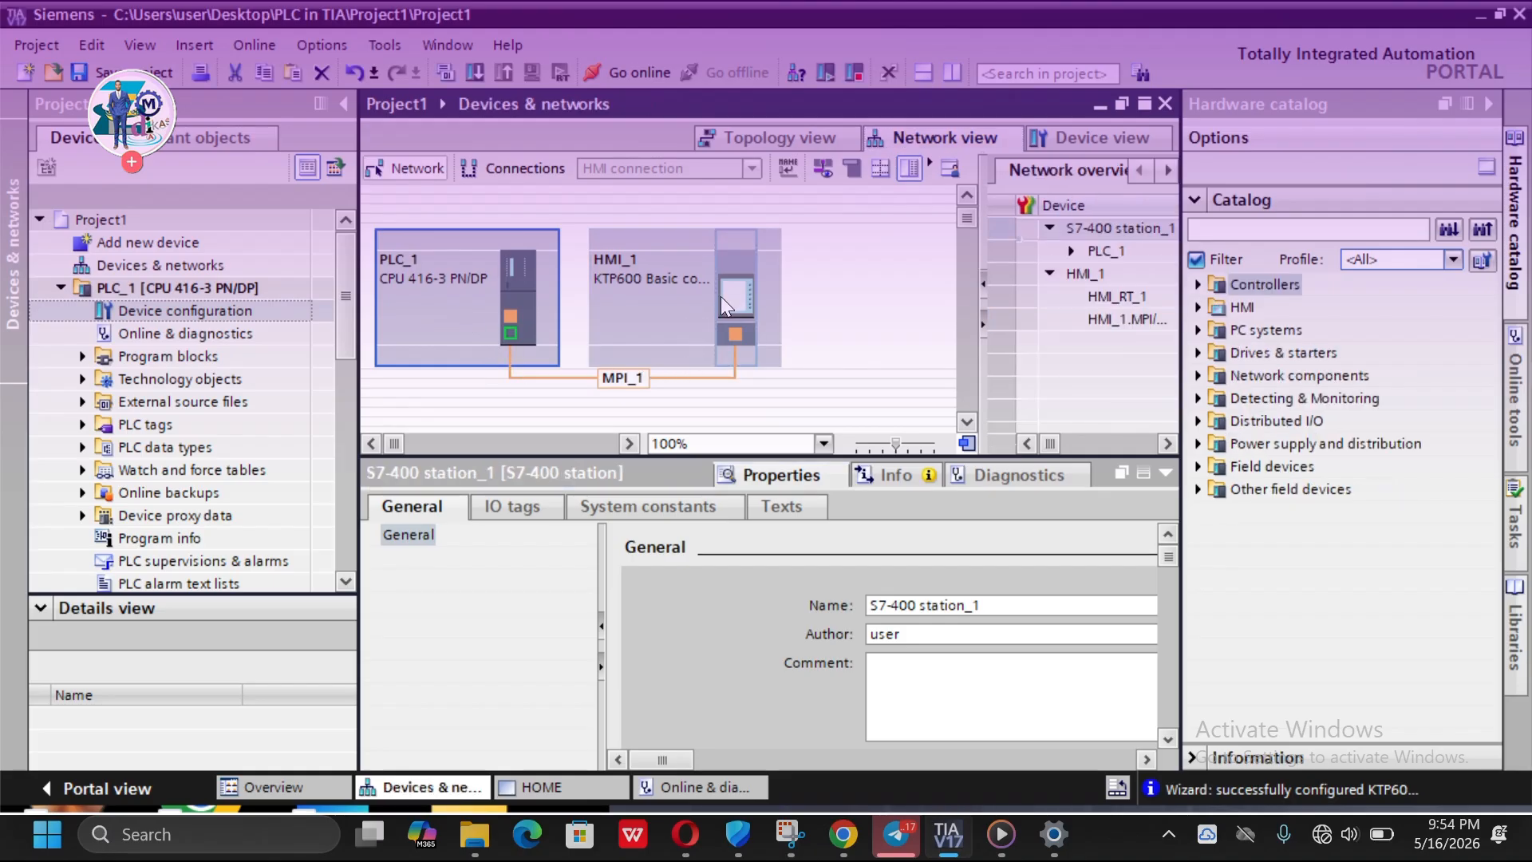
{"action": "left_click", "coordinate": [663, 298]}
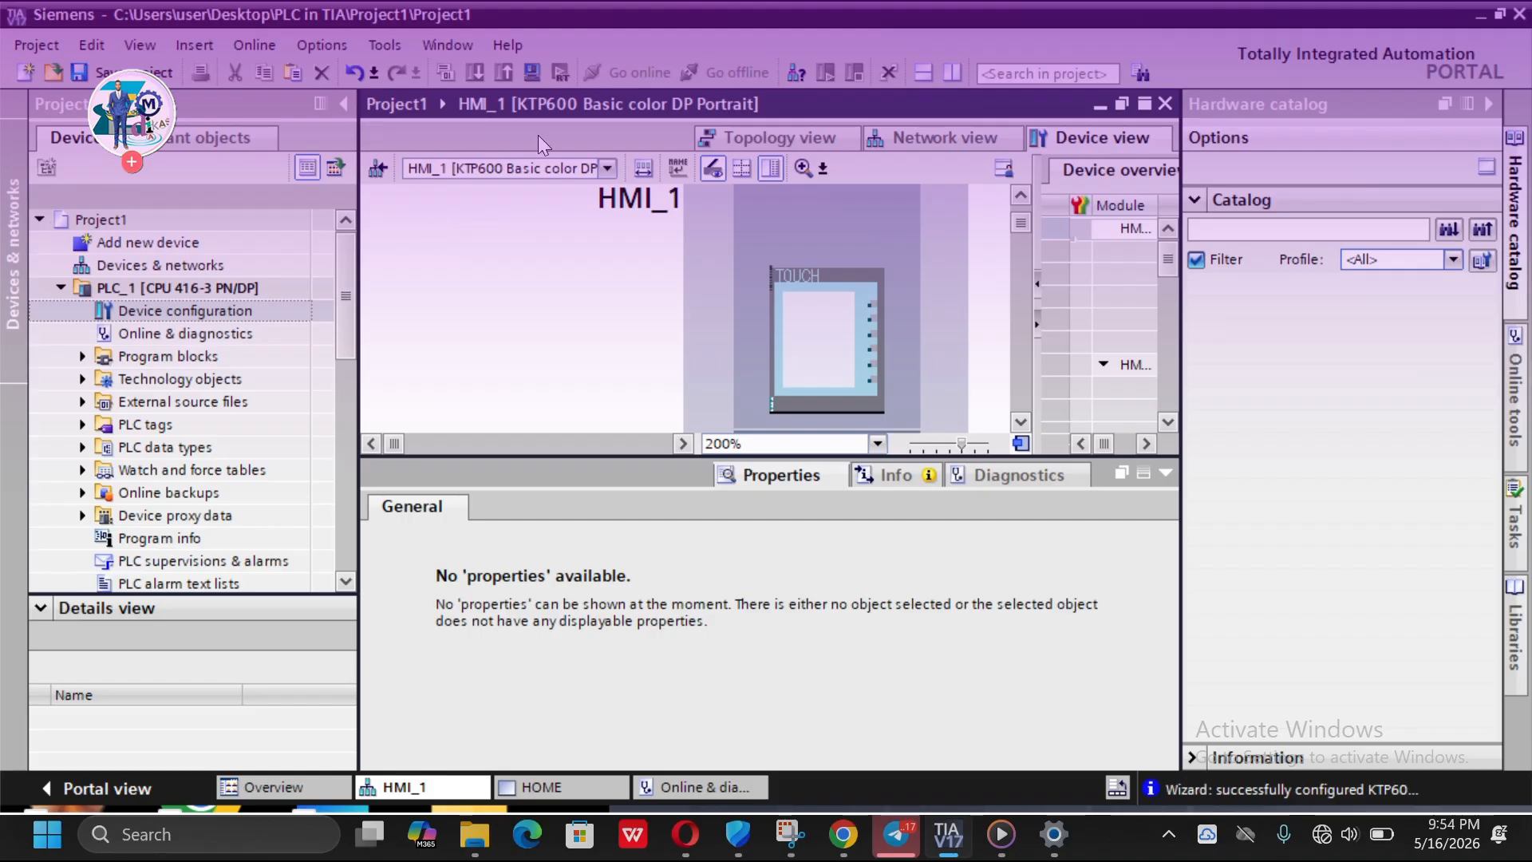
- Select the HMI's MPI/DP interface port and review its general and MPI address settings
{"action": "scroll", "coordinate": [770, 257], "scroll_direction": "up", "scroll_amount": 3}
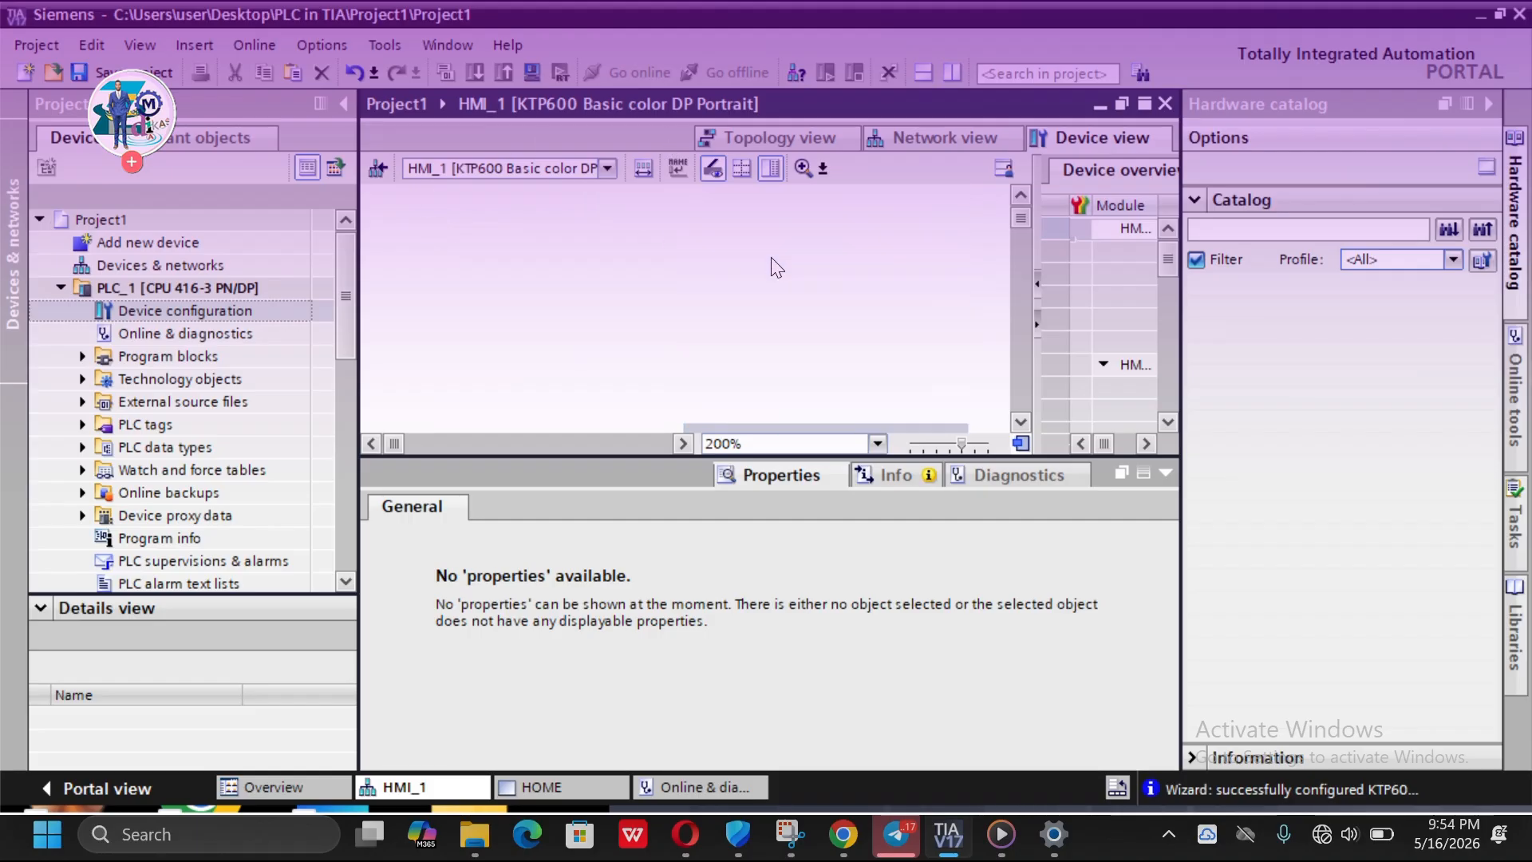
{"action": "scroll", "coordinate": [844, 330], "scroll_direction": "down", "scroll_amount": 5}
{"action": "scroll", "coordinate": [844, 333], "scroll_direction": "up", "scroll_amount": 2}
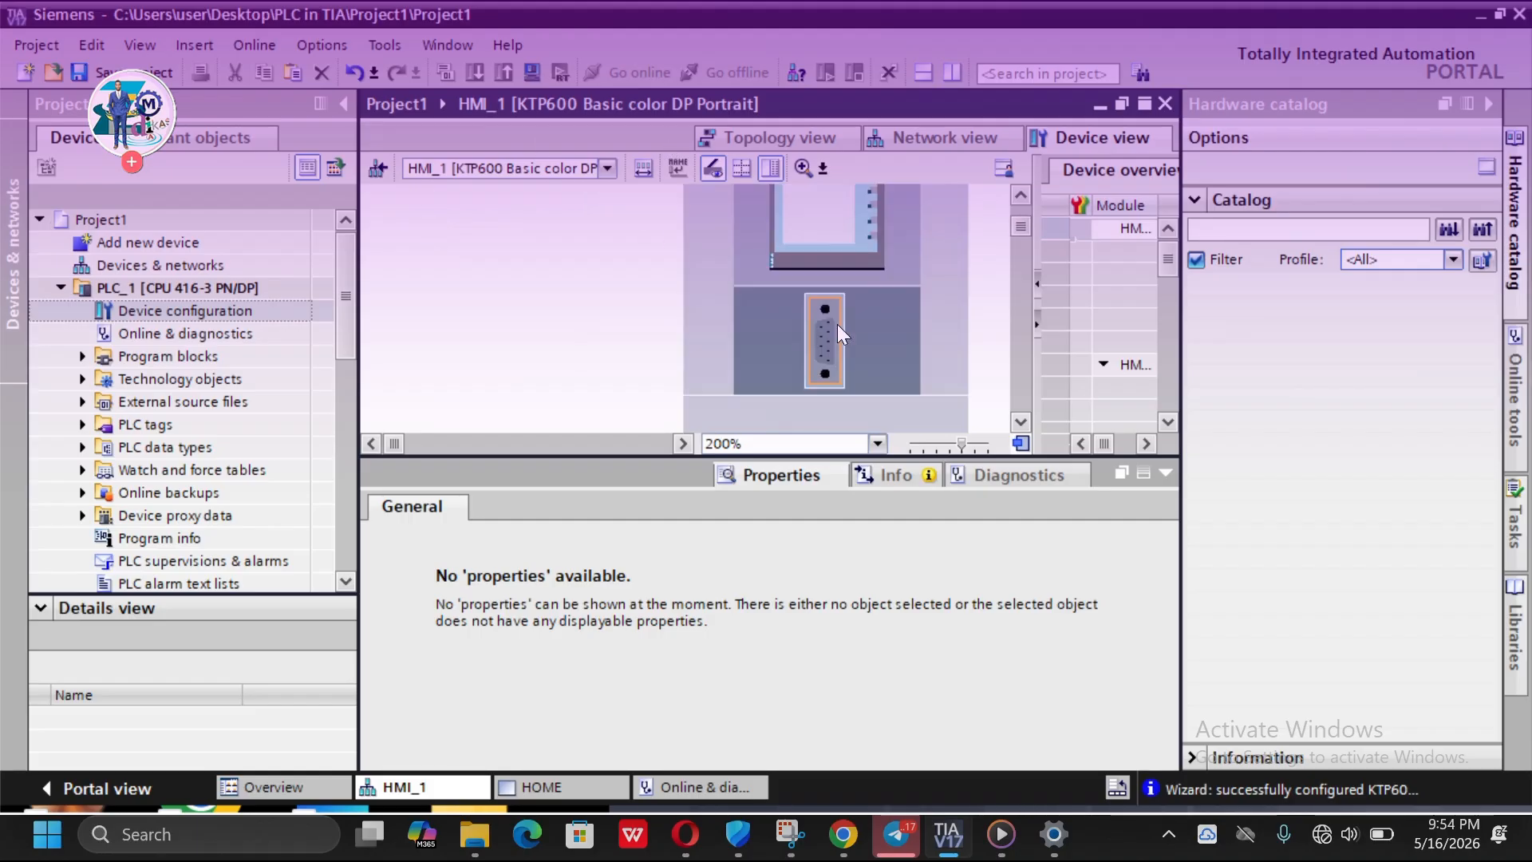
{"action": "left_click", "coordinate": [827, 339]}
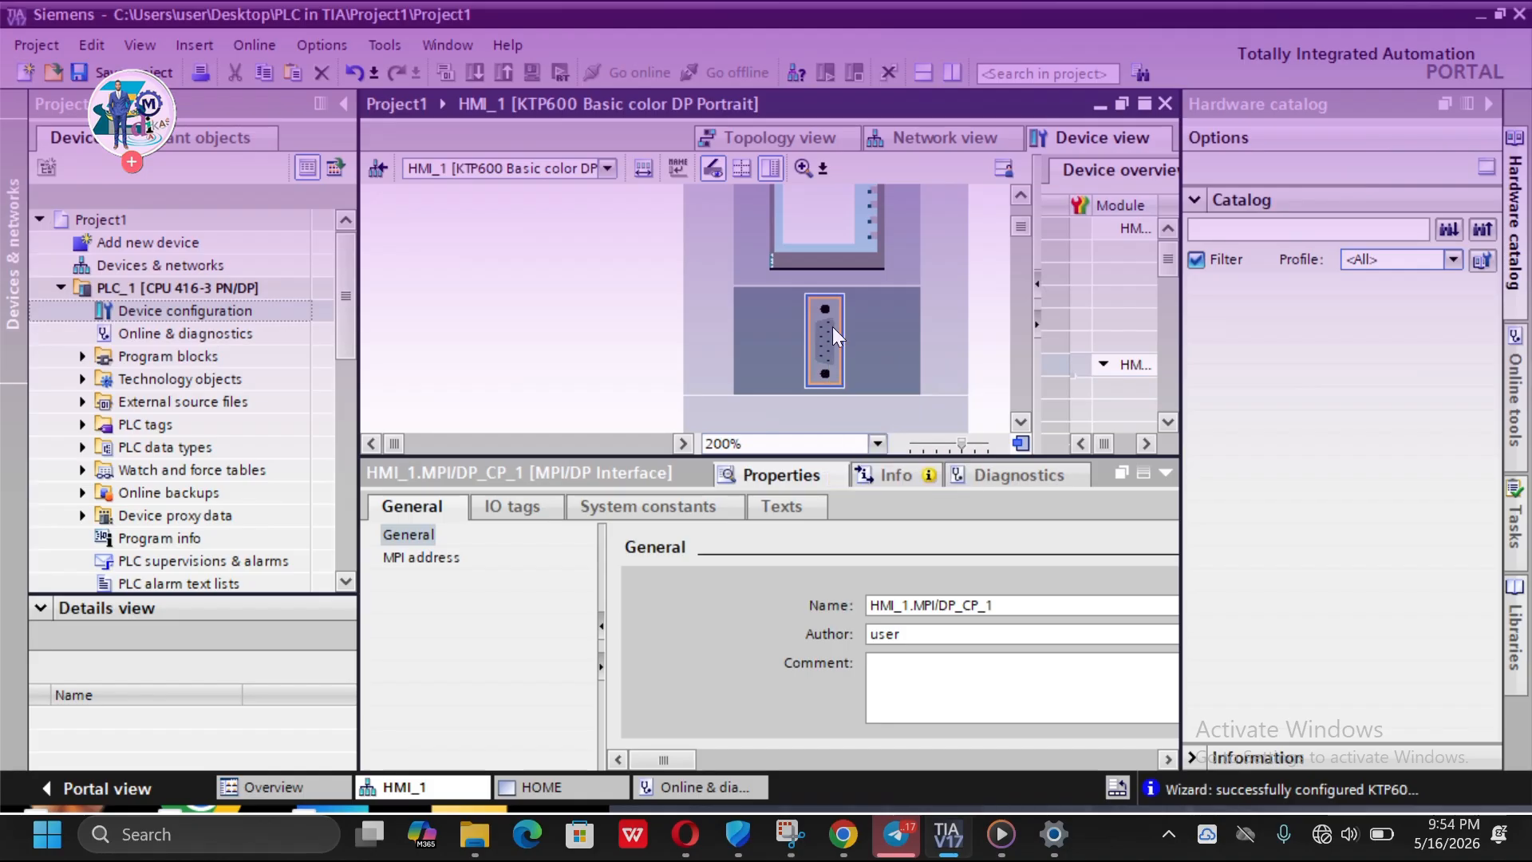
{"action": "left_click", "coordinate": [937, 609]}
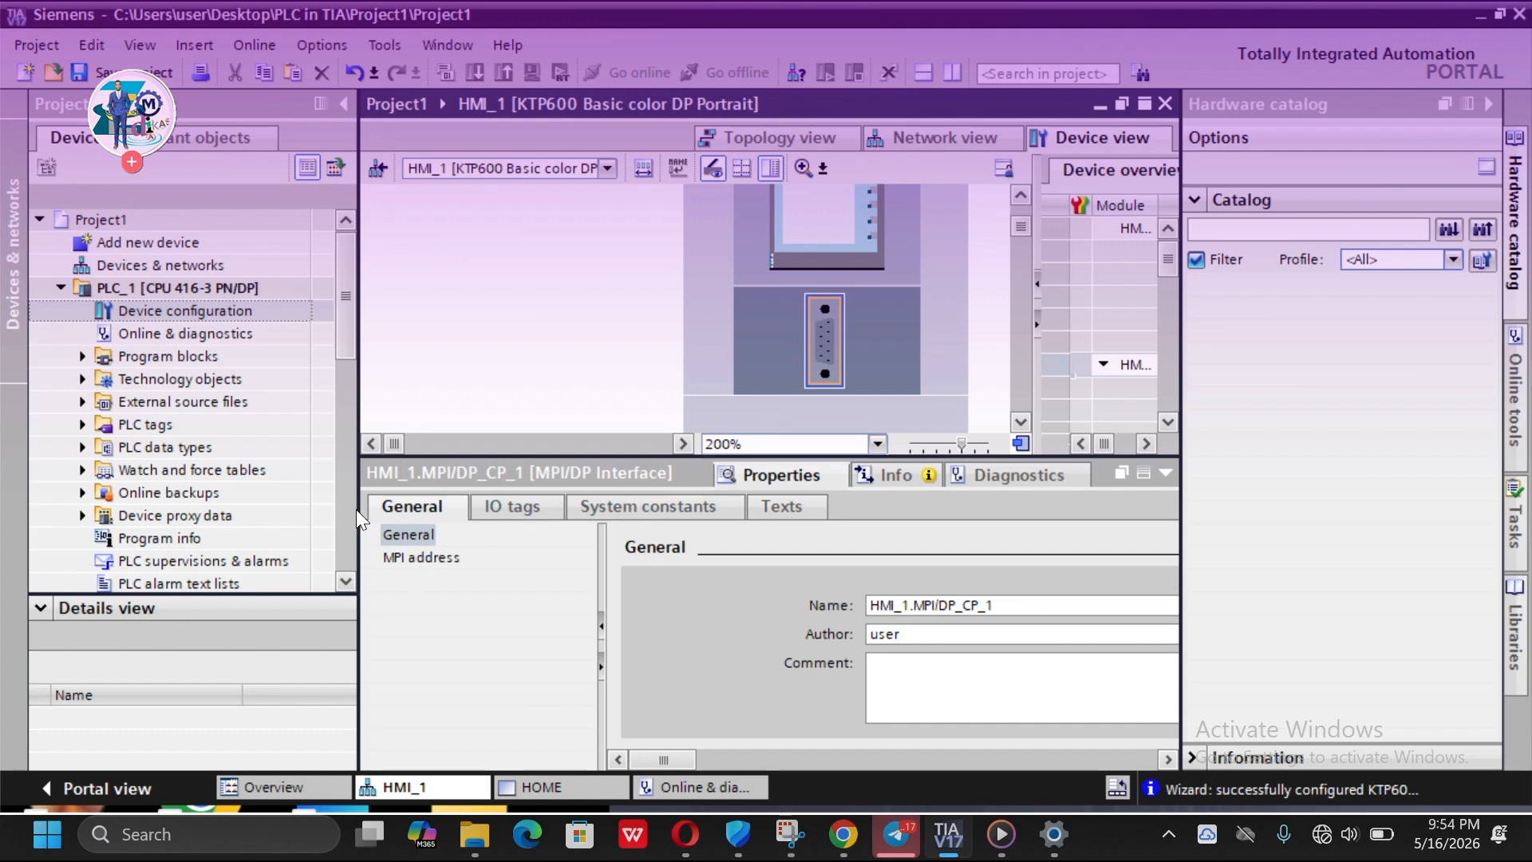
{"action": "left_click", "coordinate": [428, 559]}
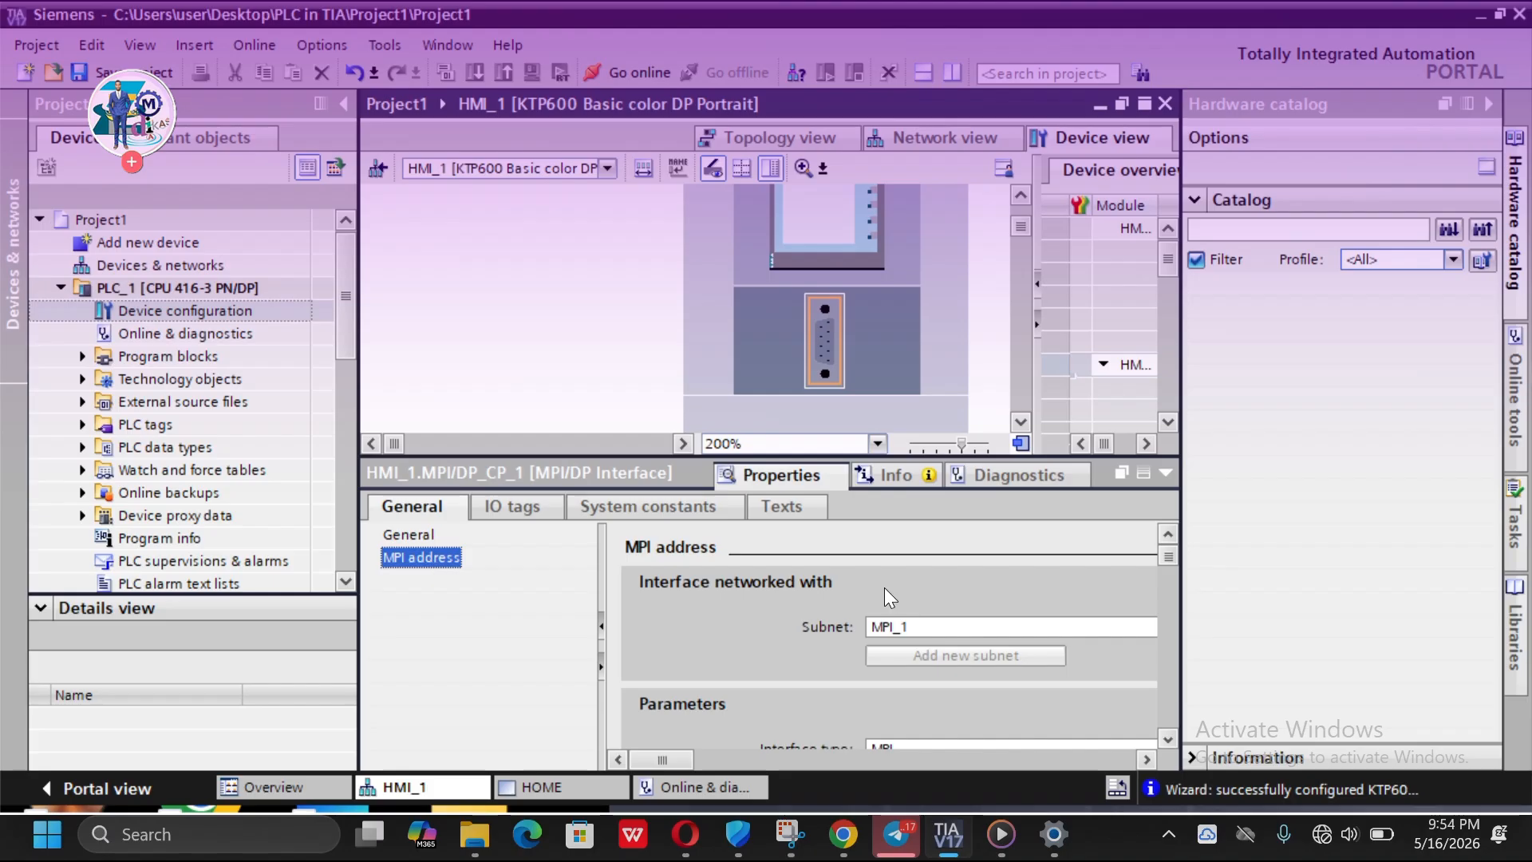
{"action": "left_click", "coordinate": [899, 611]}
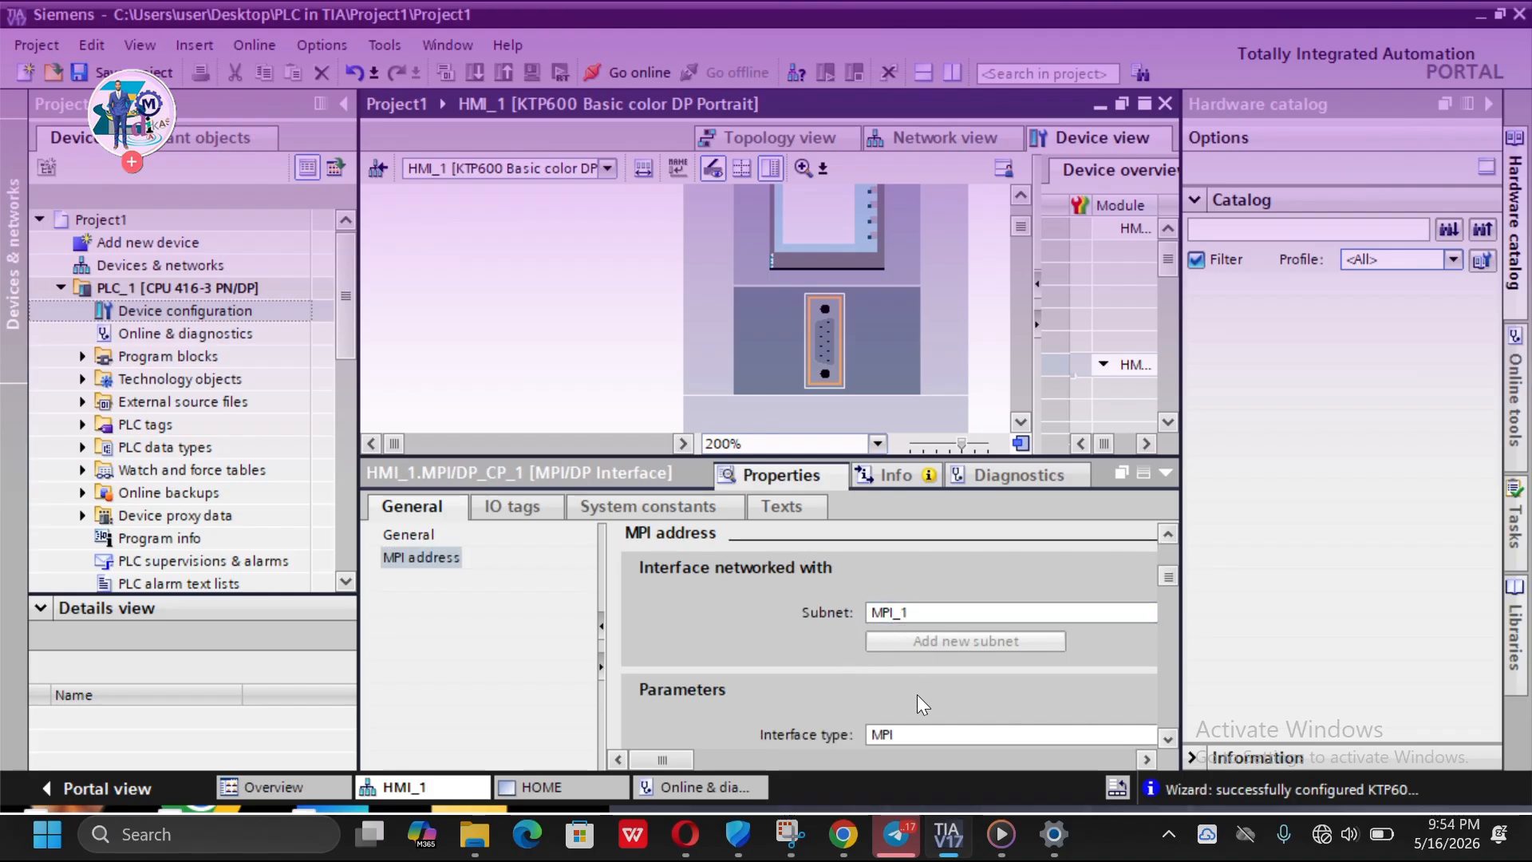
- Select the HMI_1 device, review its information properties, and return to the network view
{"action": "left_click", "coordinate": [805, 213]}
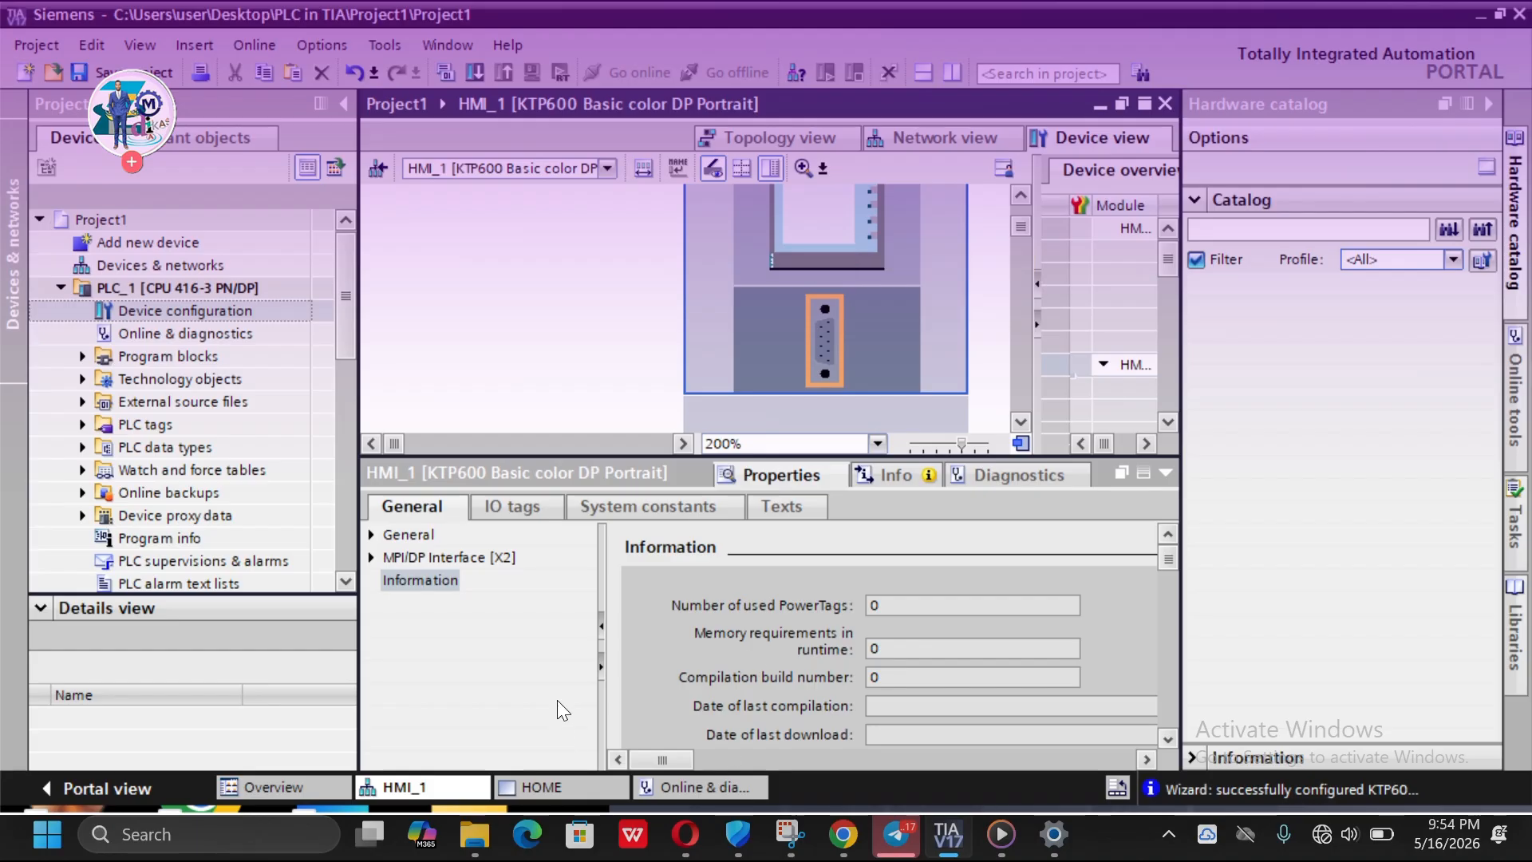
{"action": "scroll", "coordinate": [680, 644], "scroll_direction": "down", "scroll_amount": 4}
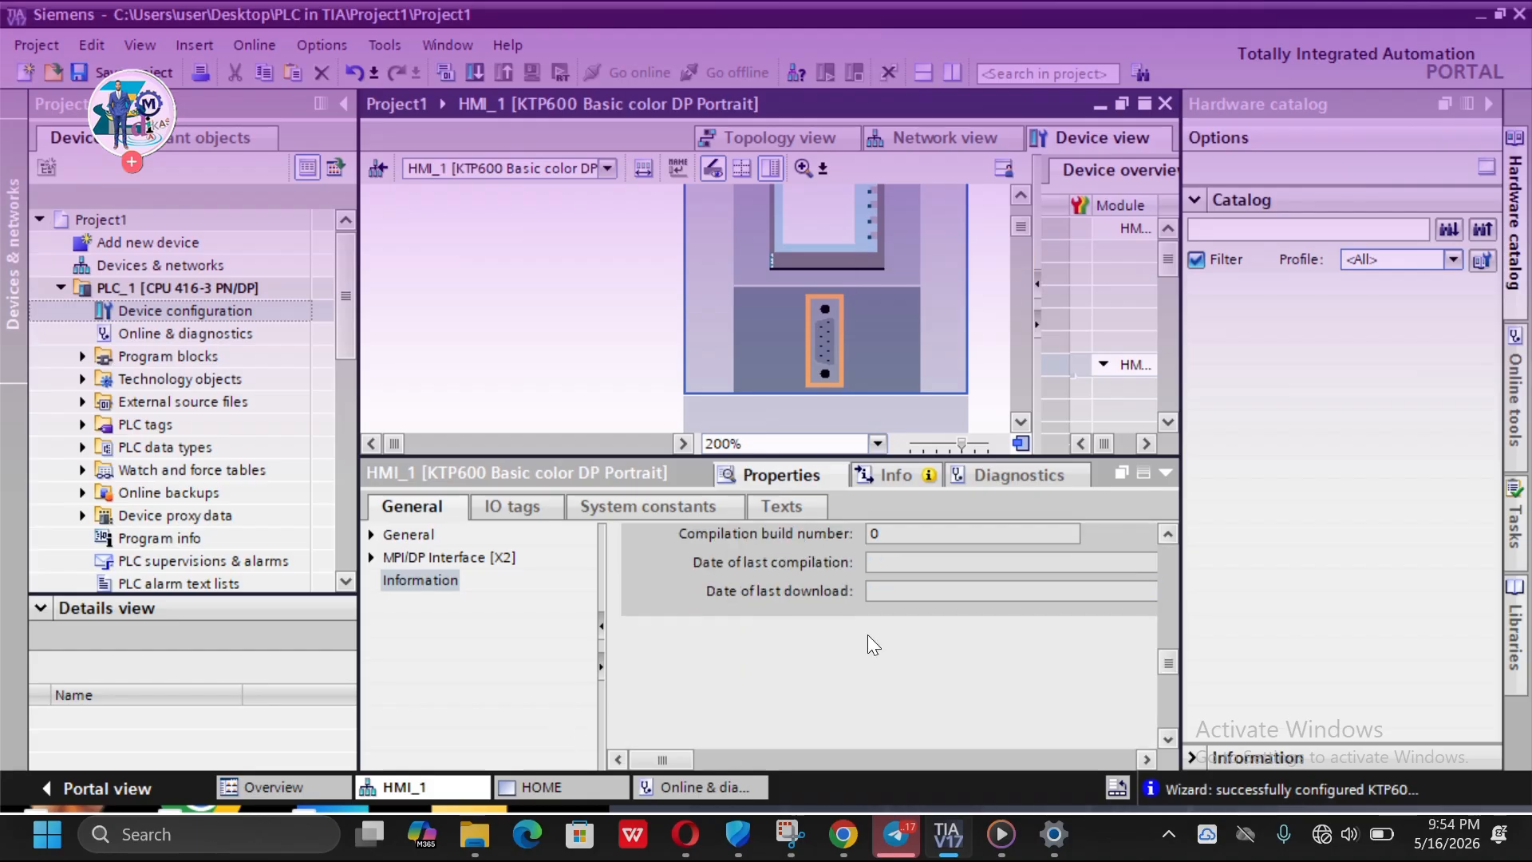
{"action": "scroll", "coordinate": [868, 635], "scroll_direction": "up", "scroll_amount": 3}
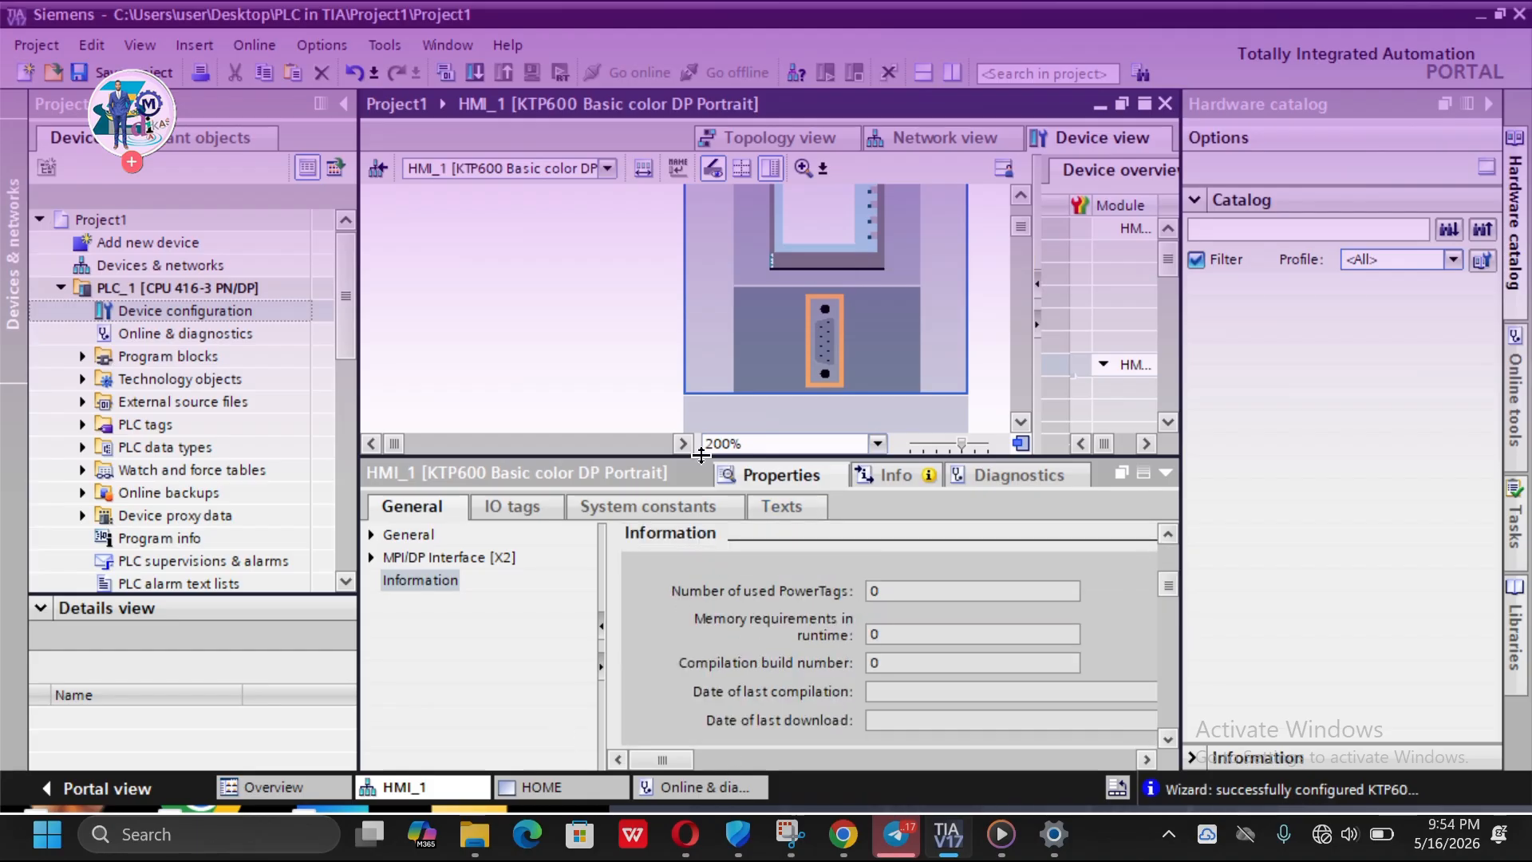
{"action": "left_click", "coordinate": [962, 145]}
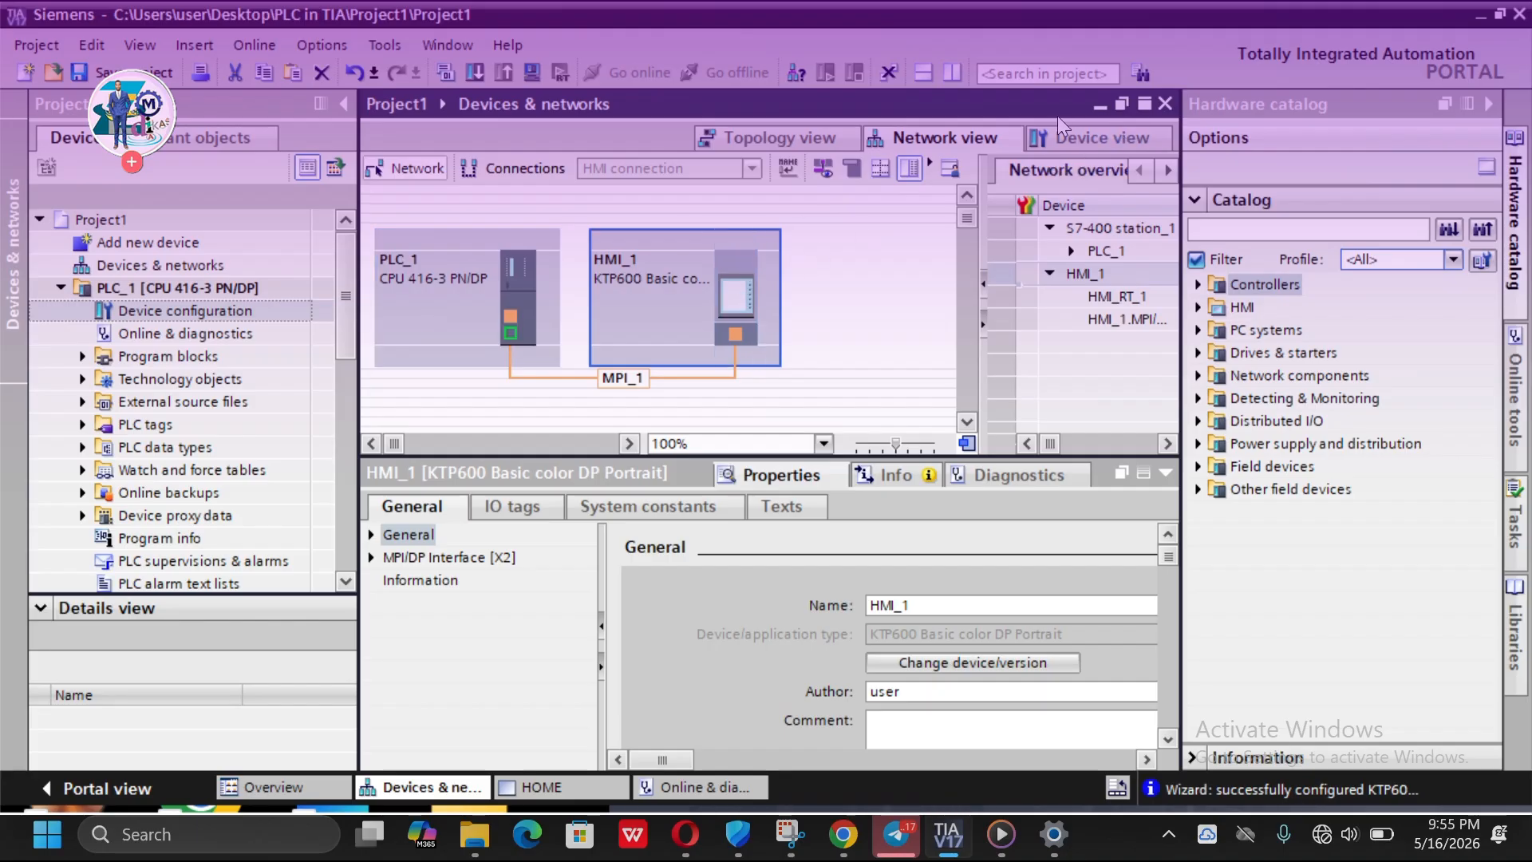
- Switch the HMI_1 device to the device view and scroll through the panel's graphic
{"action": "left_click", "coordinate": [1075, 133]}
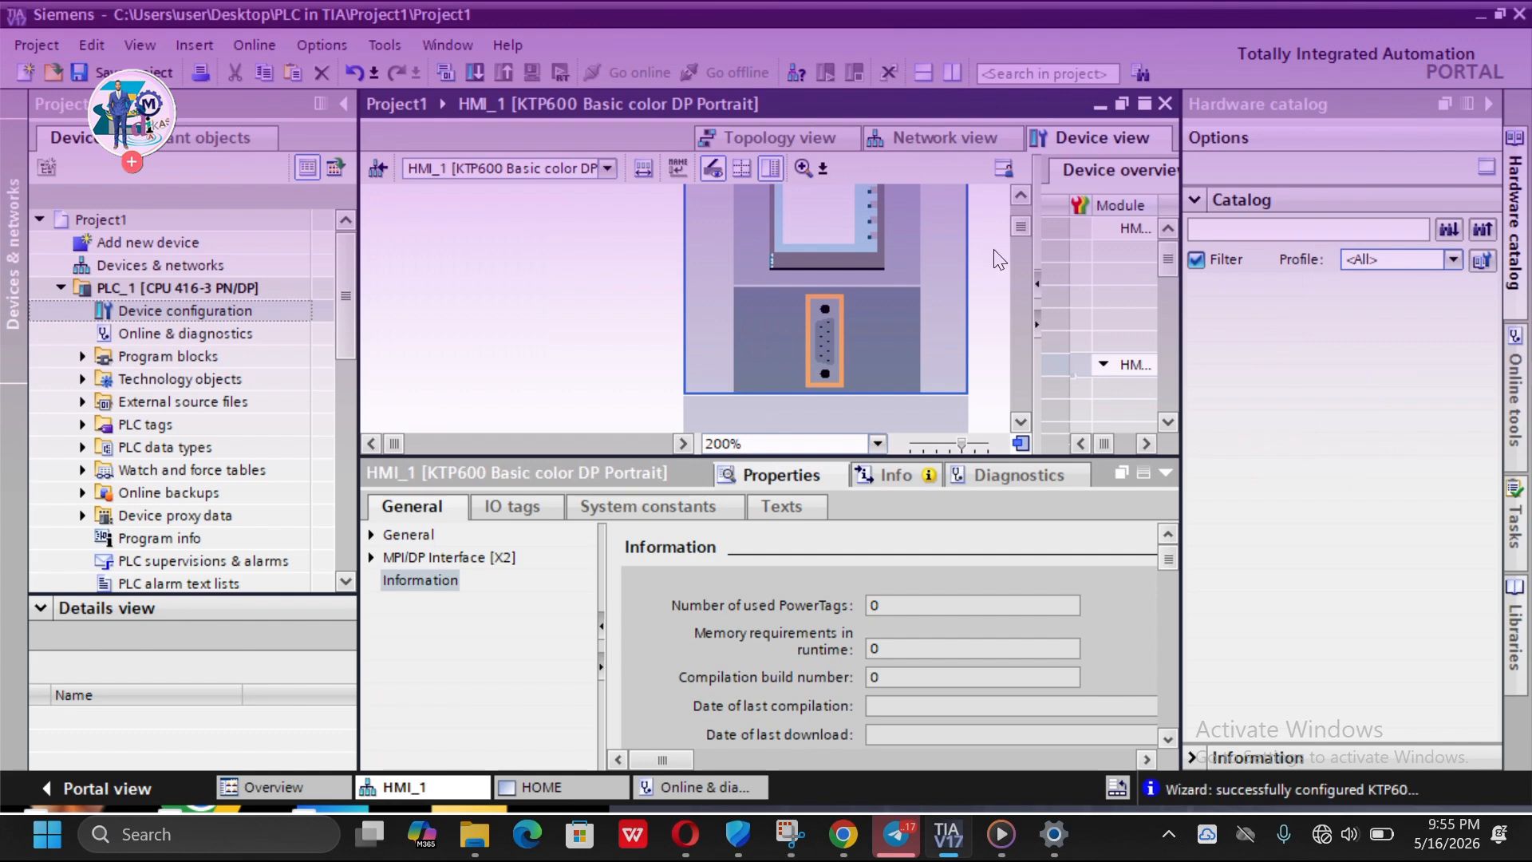
{"action": "scroll", "coordinate": [863, 267], "scroll_direction": "up", "scroll_amount": 5}
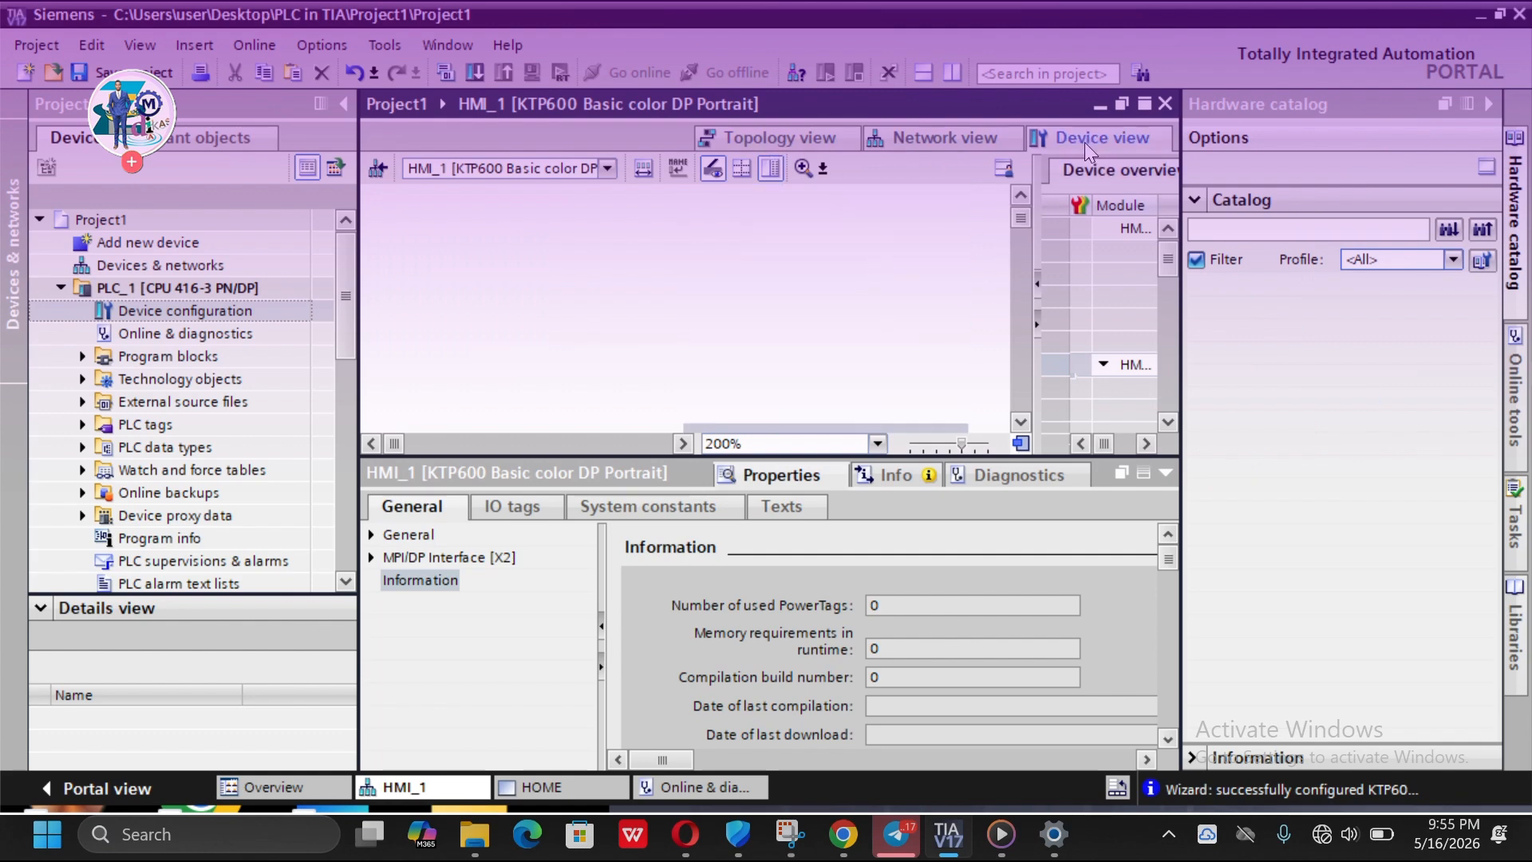
{"action": "scroll", "coordinate": [938, 234], "scroll_direction": "down", "scroll_amount": 2}
{"action": "scroll", "coordinate": [933, 231], "scroll_direction": "down", "scroll_amount": 3}
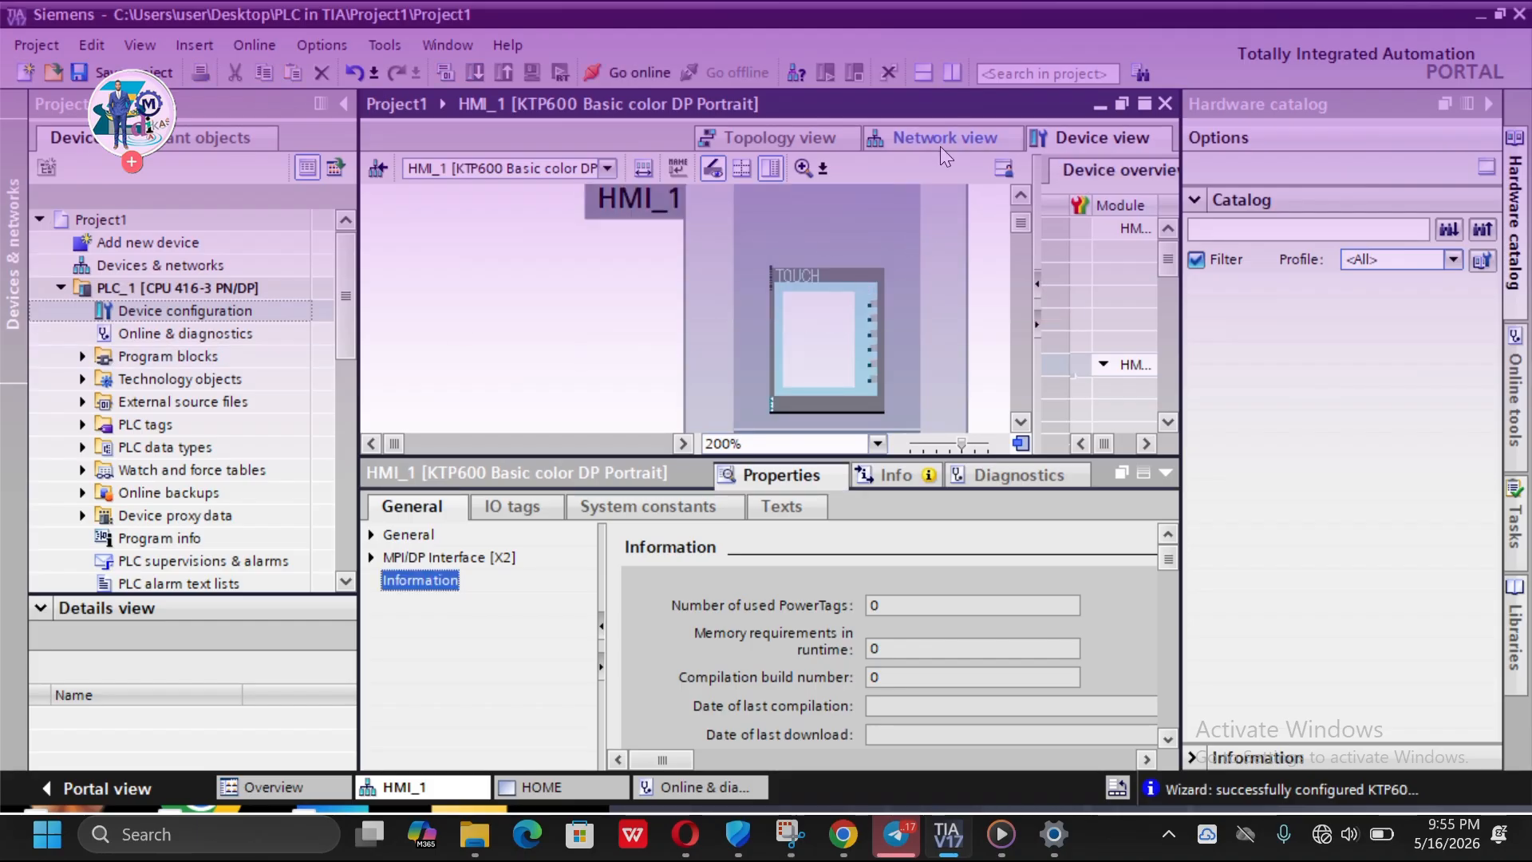
- Open PLC_1 in the device view from the topology view, set the zoom to 100%, and inspect the rack modules
{"action": "left_click", "coordinate": [804, 144]}
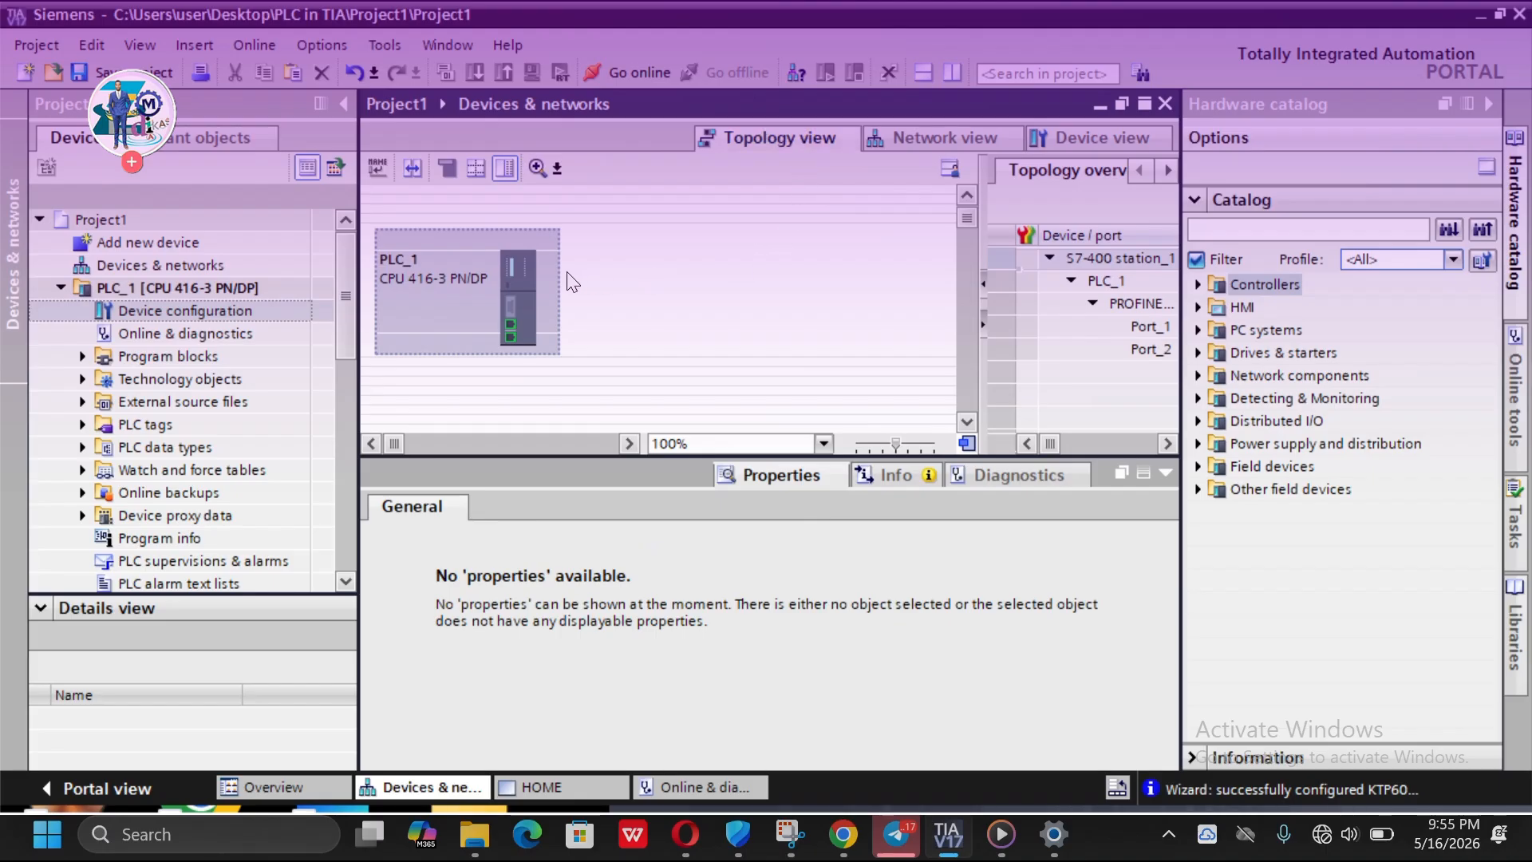
{"action": "double_click", "coordinate": [460, 272]}
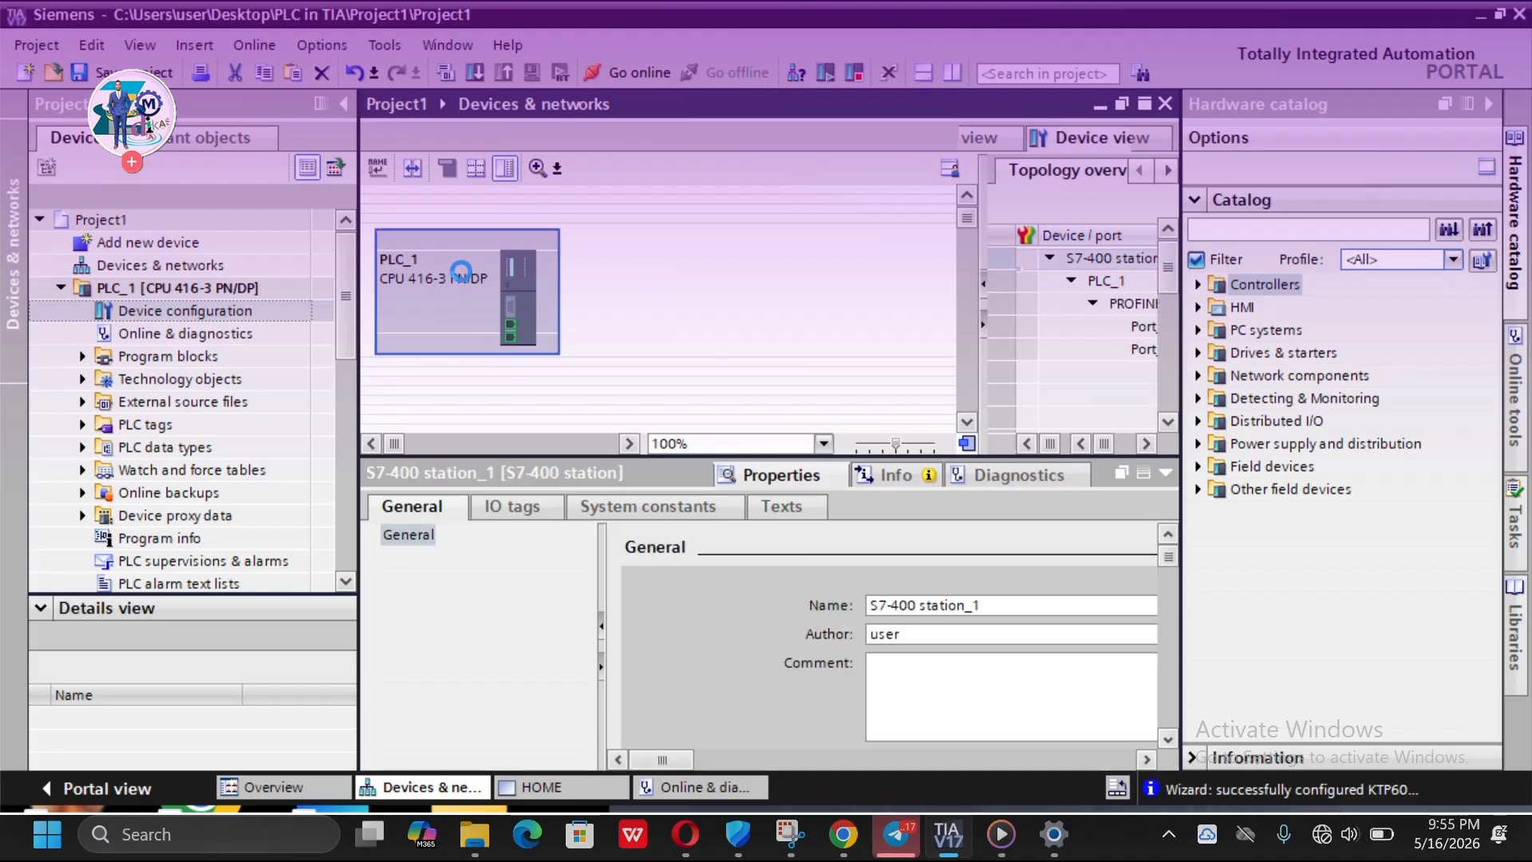
{"action": "scroll", "coordinate": [717, 287], "scroll_direction": "down", "scroll_amount": 5}
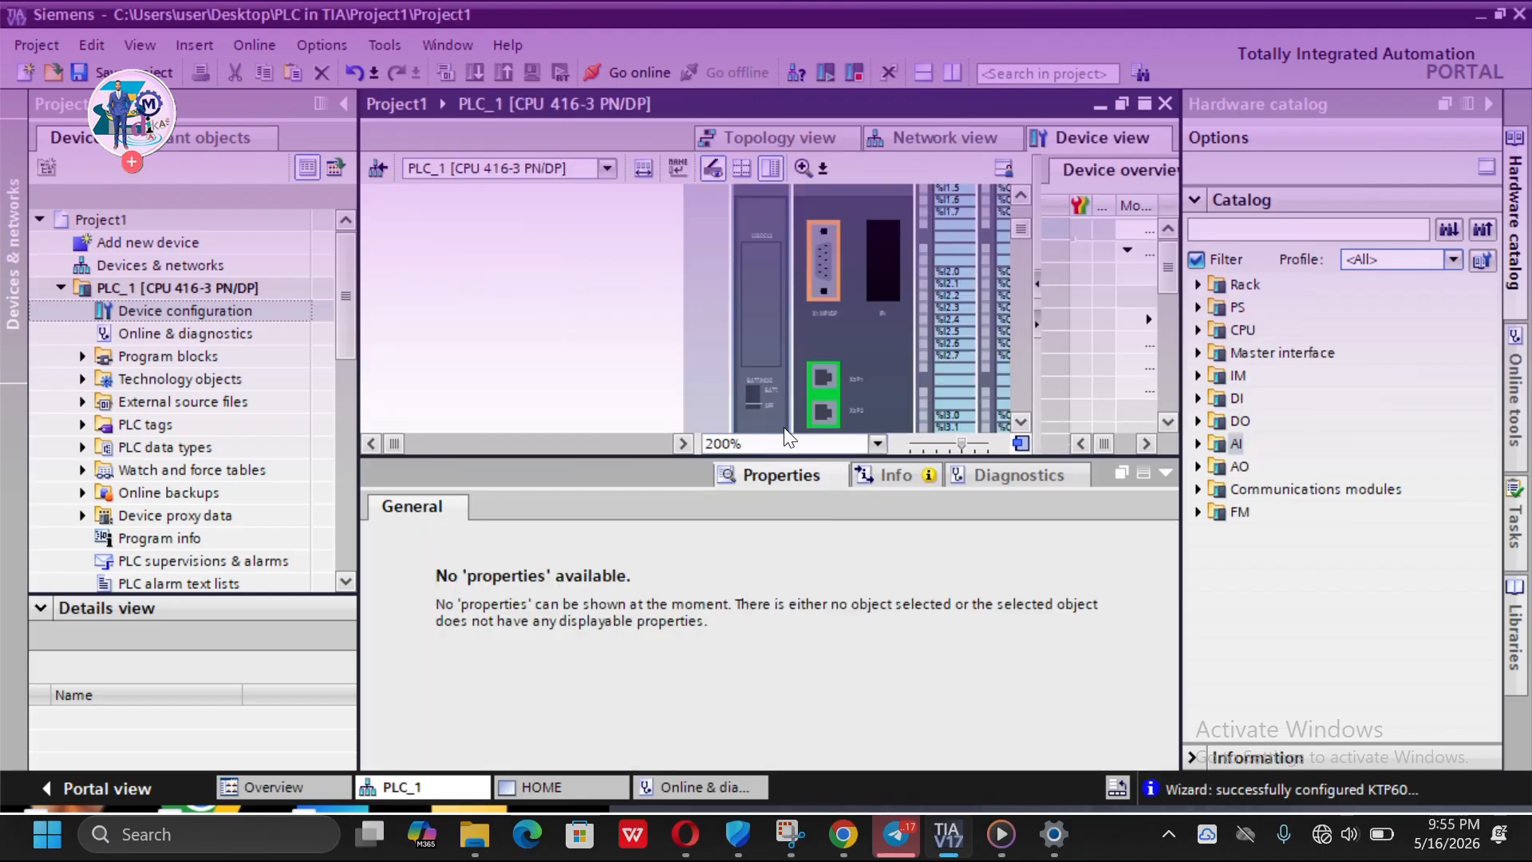
{"action": "left_click", "coordinate": [878, 444]}
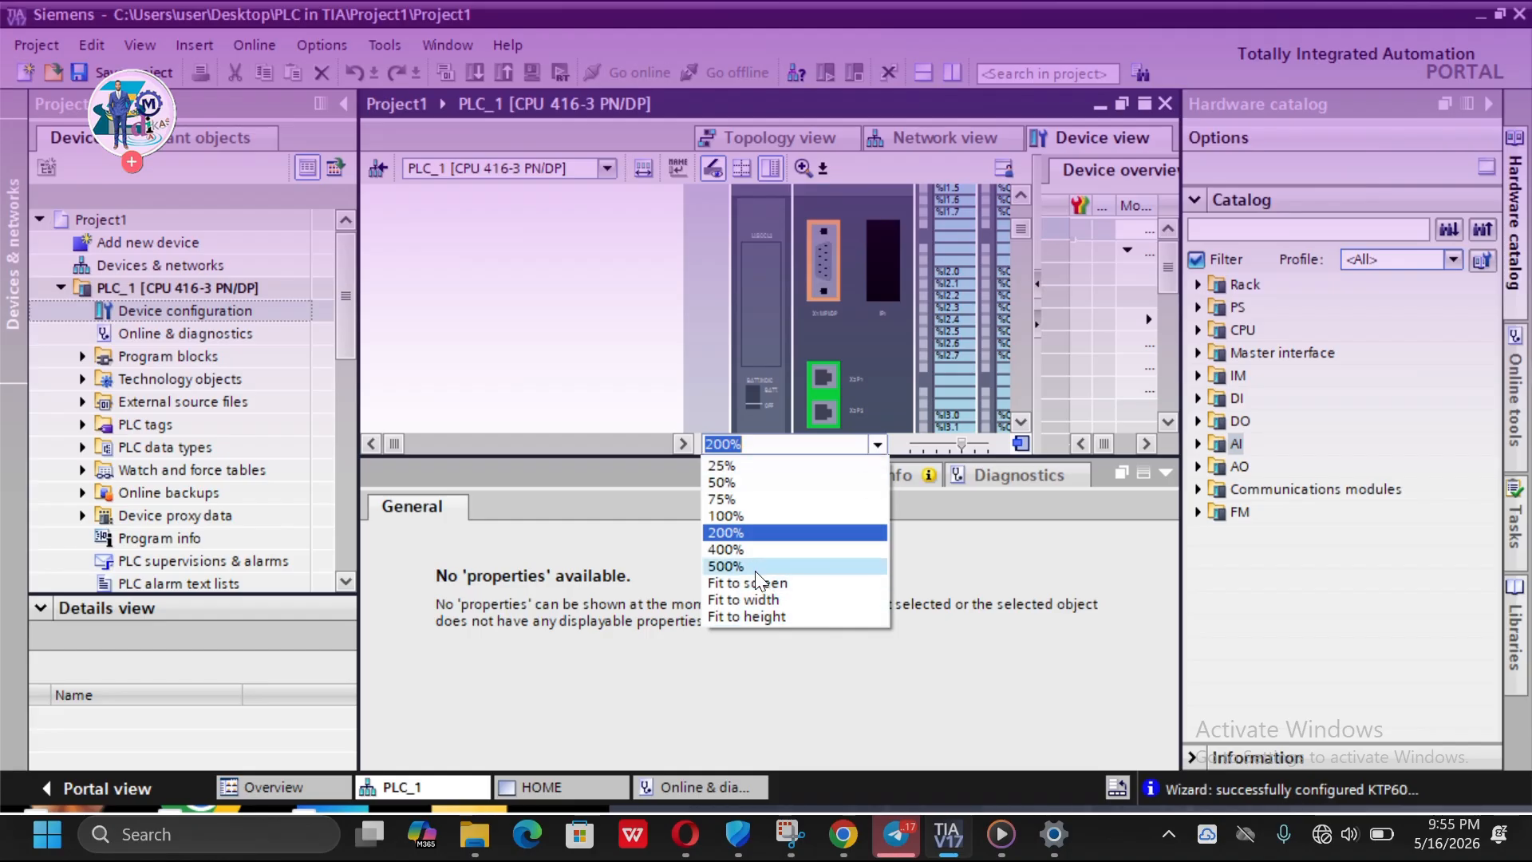
{"action": "left_click", "coordinate": [731, 517]}
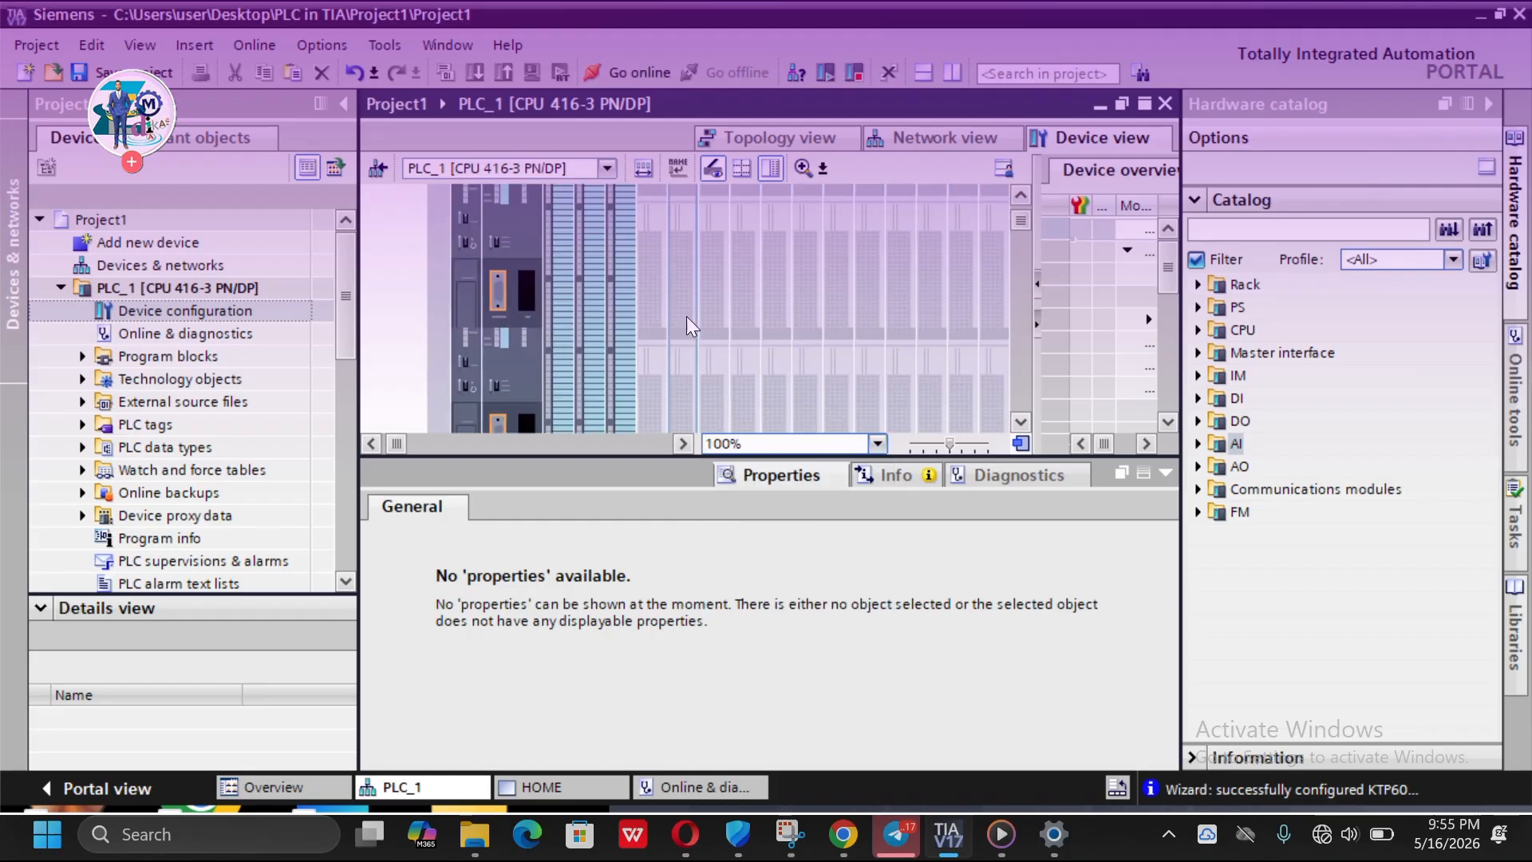
{"action": "scroll", "coordinate": [685, 314], "scroll_direction": "down", "scroll_amount": 3}
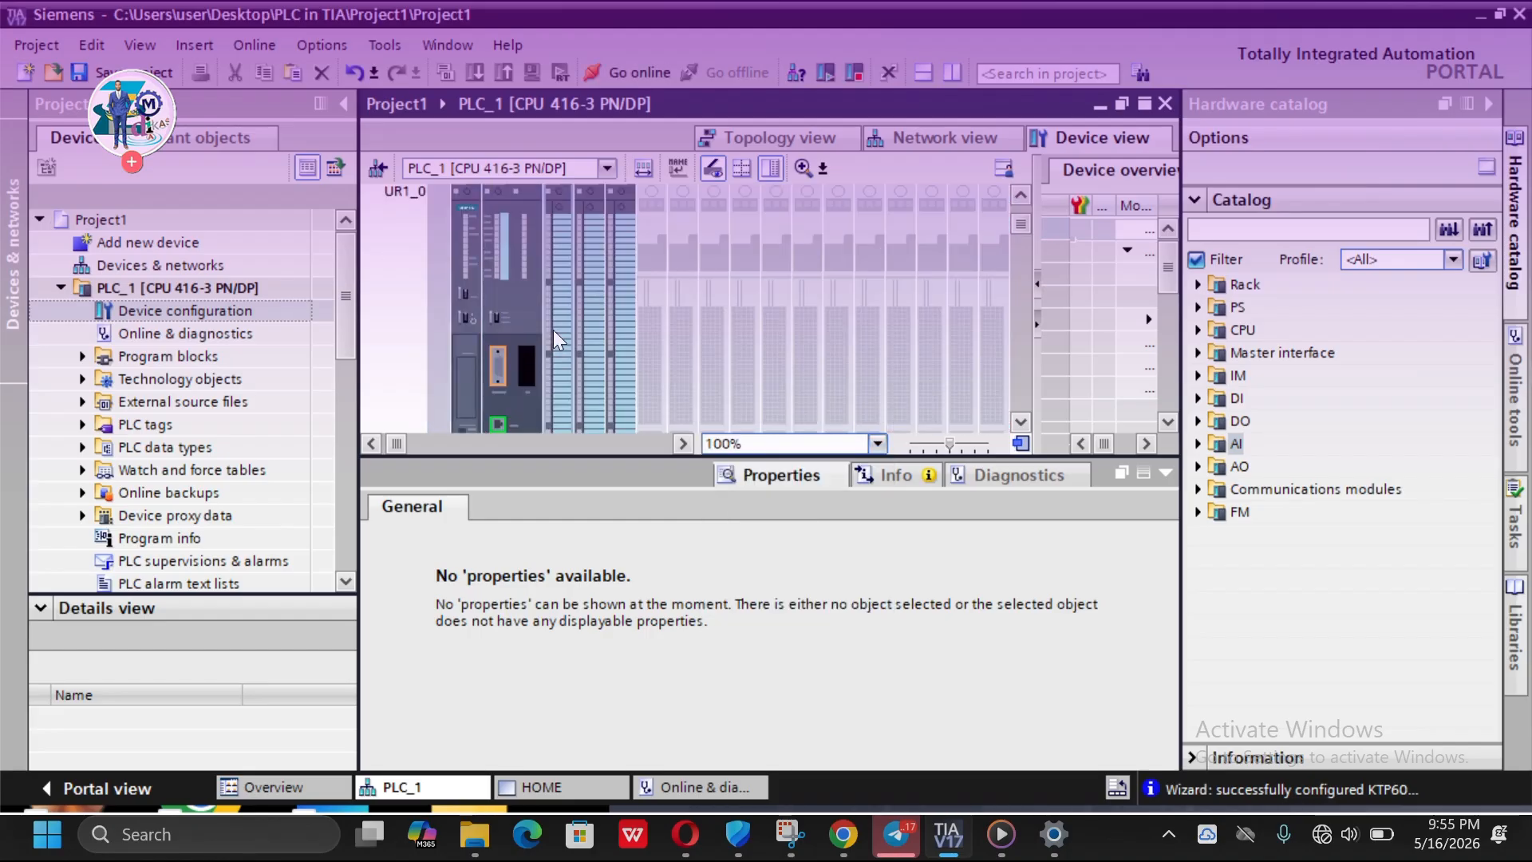
{"action": "scroll", "coordinate": [553, 330], "scroll_direction": "up", "scroll_amount": 3}
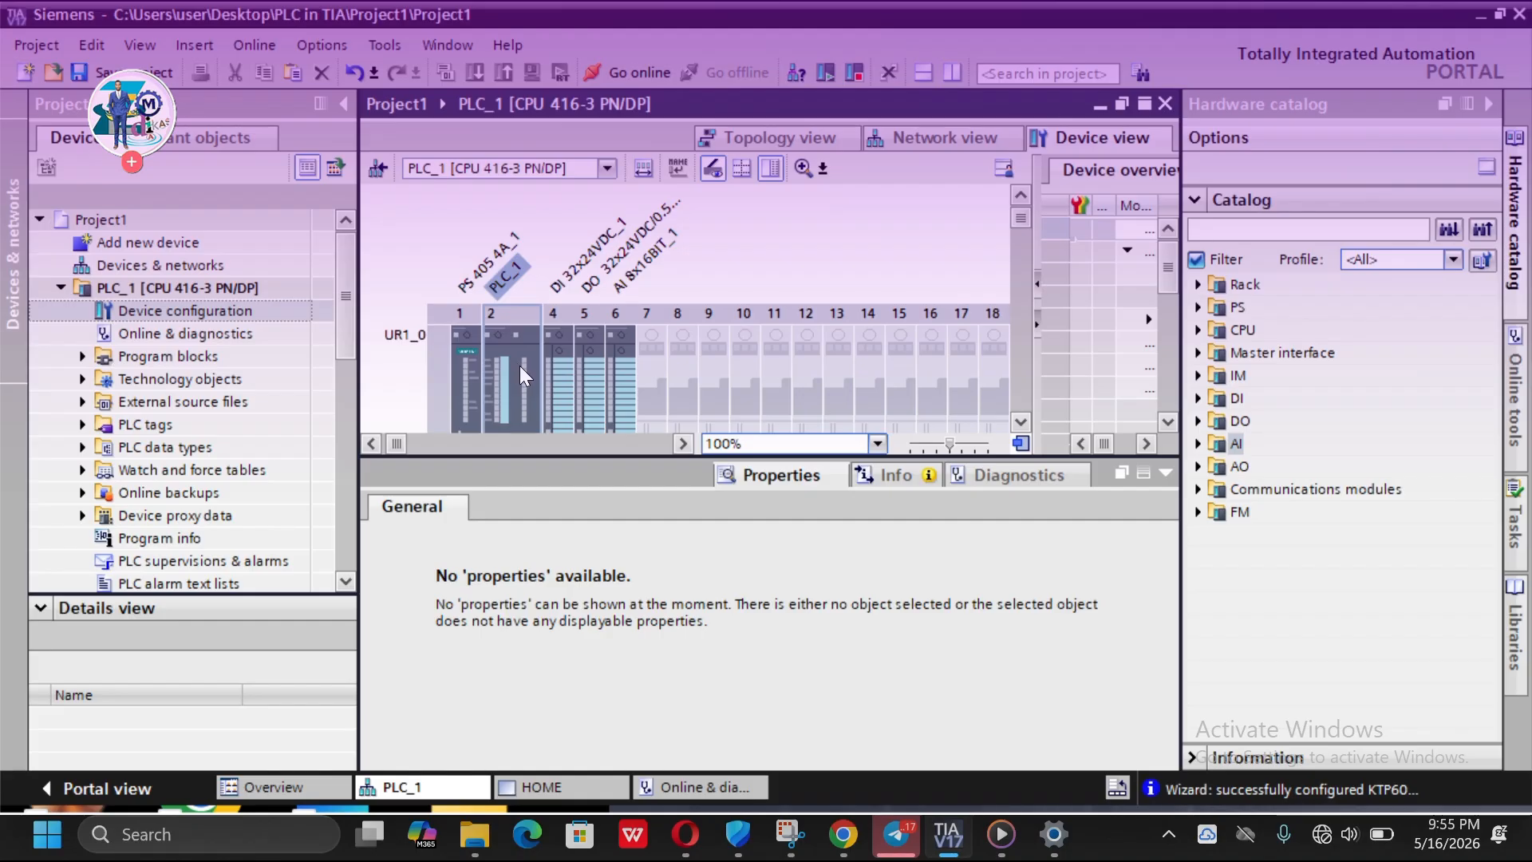
{"action": "scroll", "coordinate": [521, 366], "scroll_direction": "down", "scroll_amount": 3}
{"action": "scroll", "coordinate": [522, 360], "scroll_direction": "up", "scroll_amount": 3}
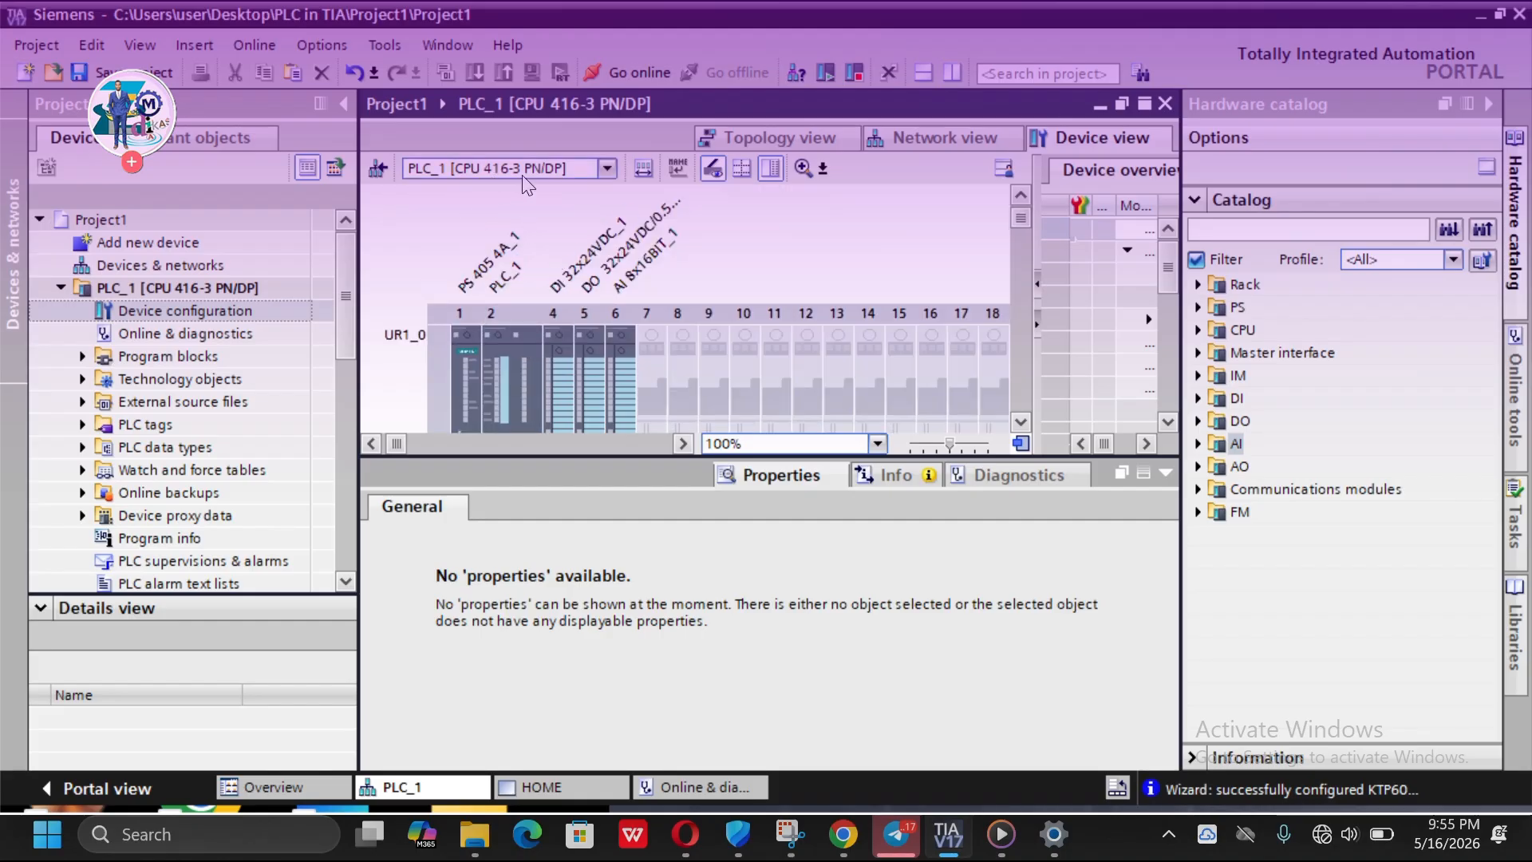
{"action": "scroll", "coordinate": [564, 294], "scroll_direction": "down", "scroll_amount": 3}
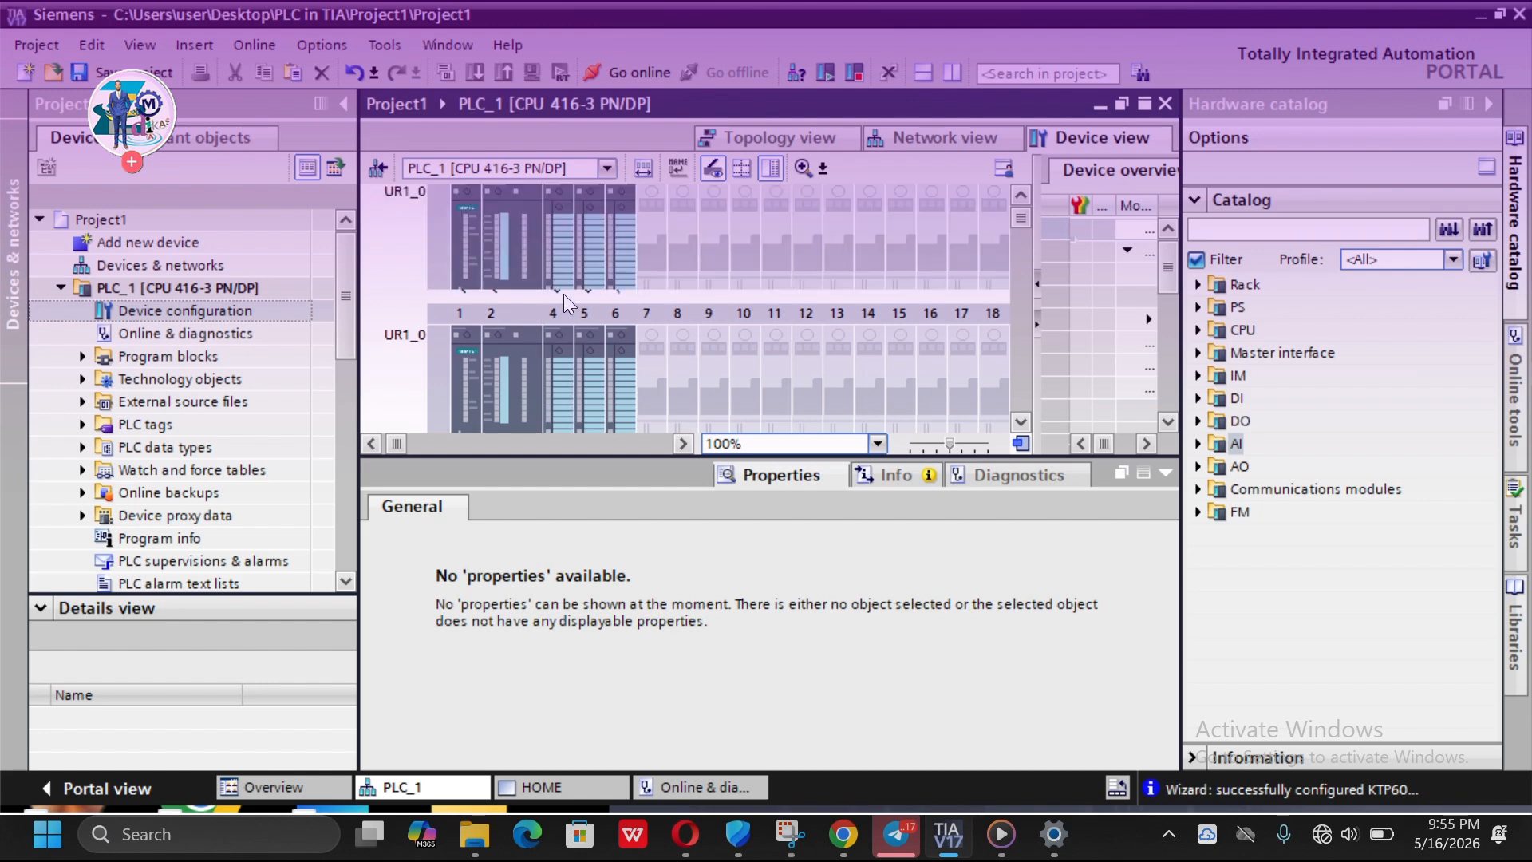
- Select the CPU in slot 2 and open its general properties showing name and author
{"action": "left_click", "coordinate": [503, 290]}
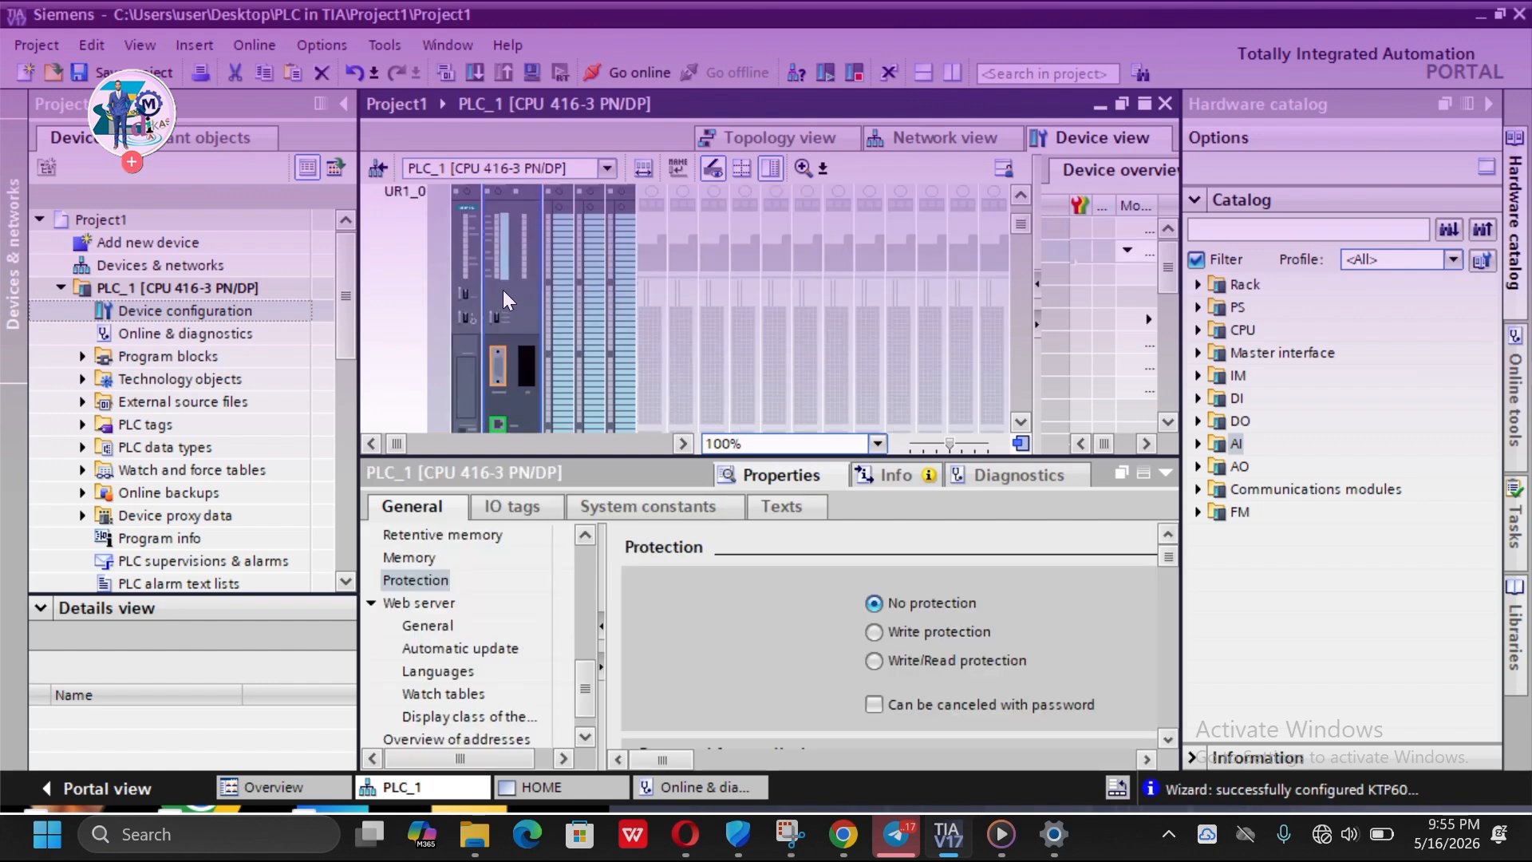
{"action": "scroll", "coordinate": [551, 423], "scroll_direction": "up", "scroll_amount": 3}
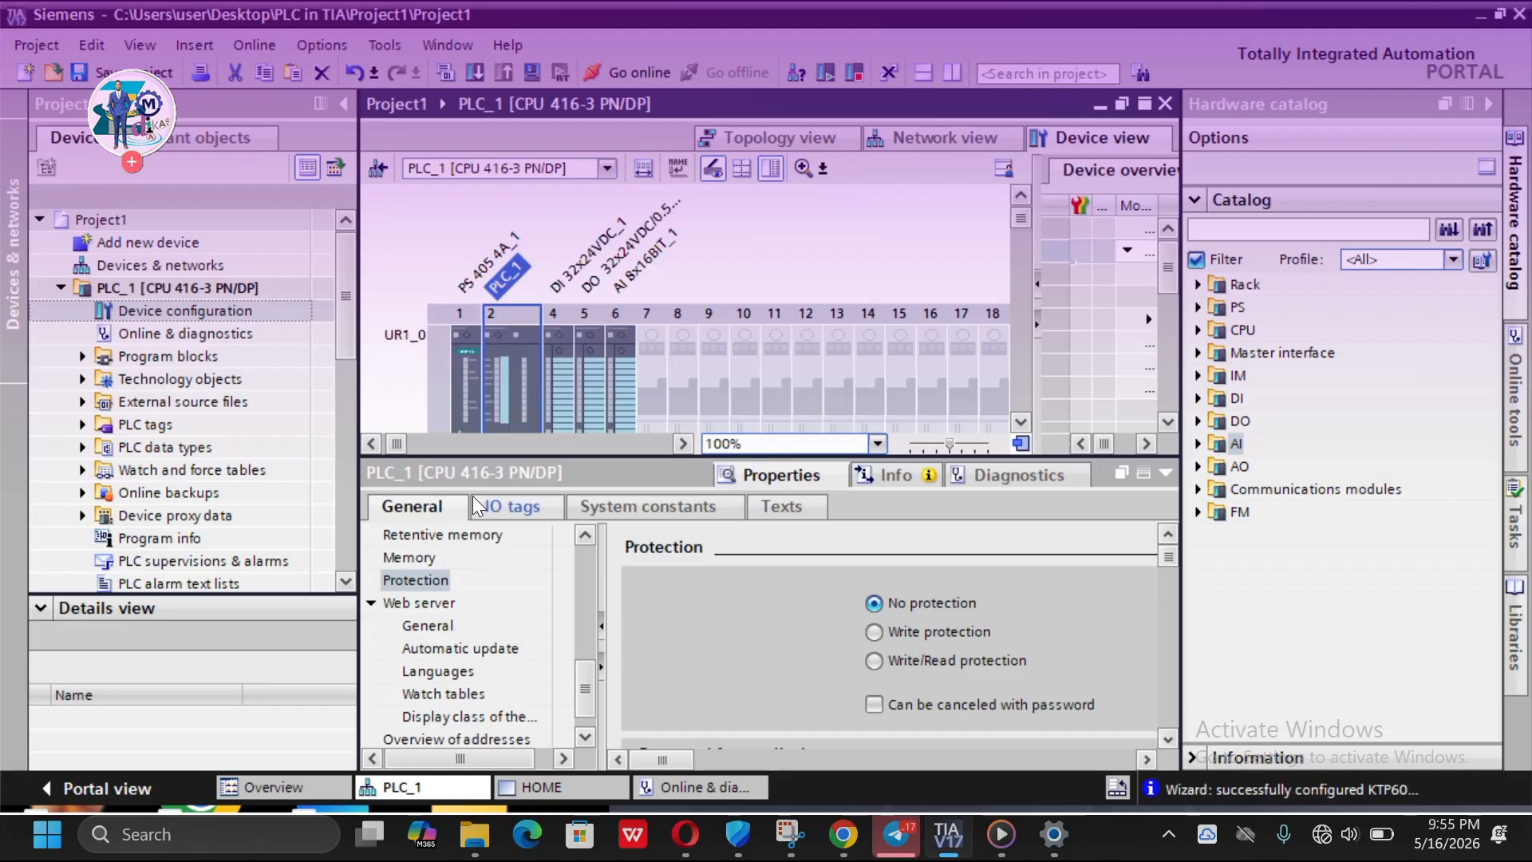
{"action": "left_click", "coordinate": [422, 509]}
{"action": "scroll", "coordinate": [435, 535], "scroll_direction": "up", "scroll_amount": 5}
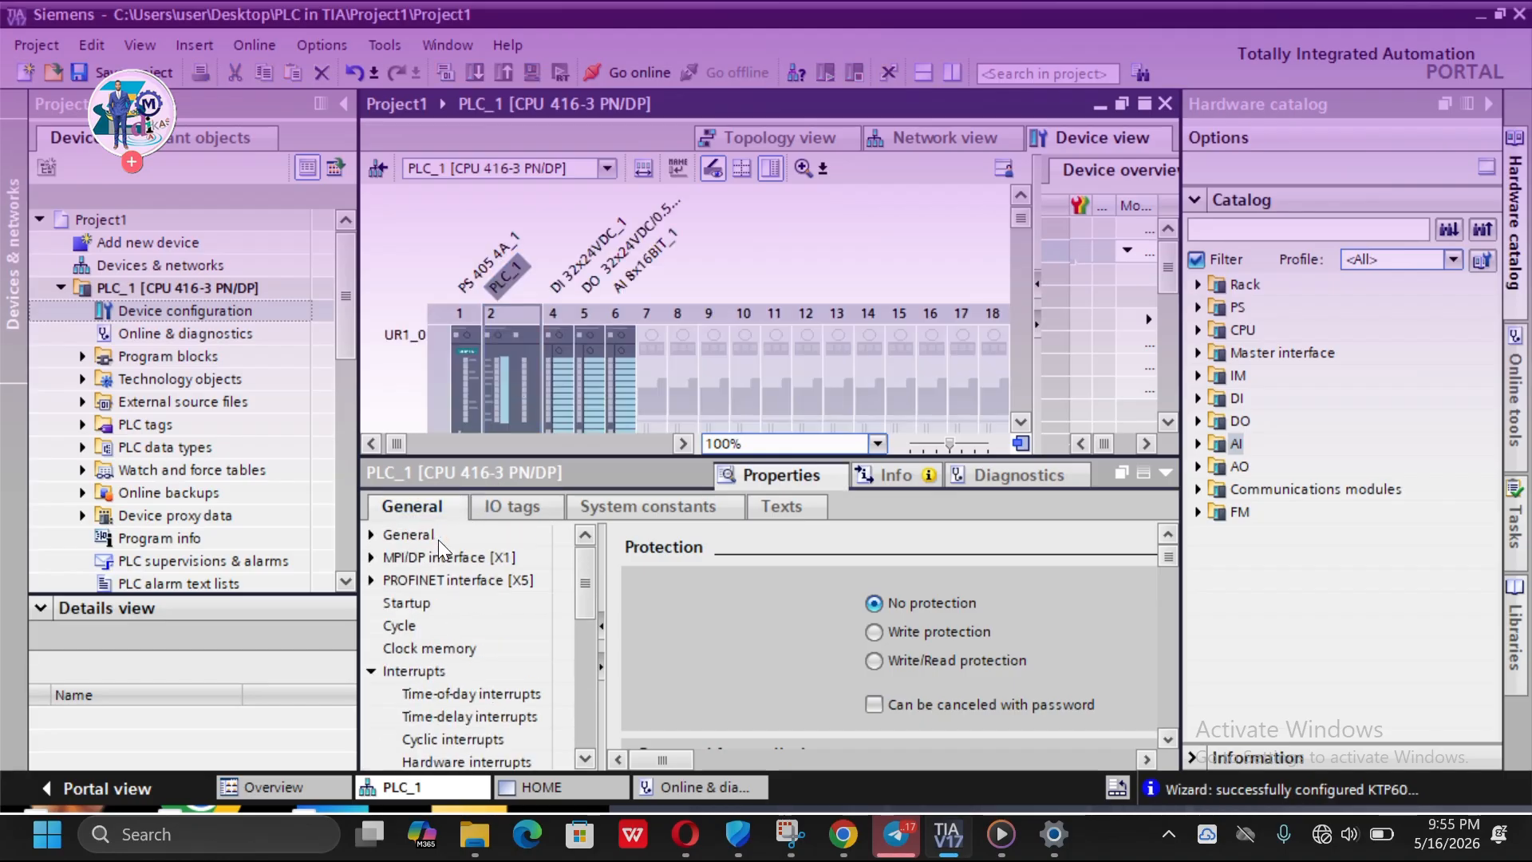
{"action": "left_click", "coordinate": [435, 536]}
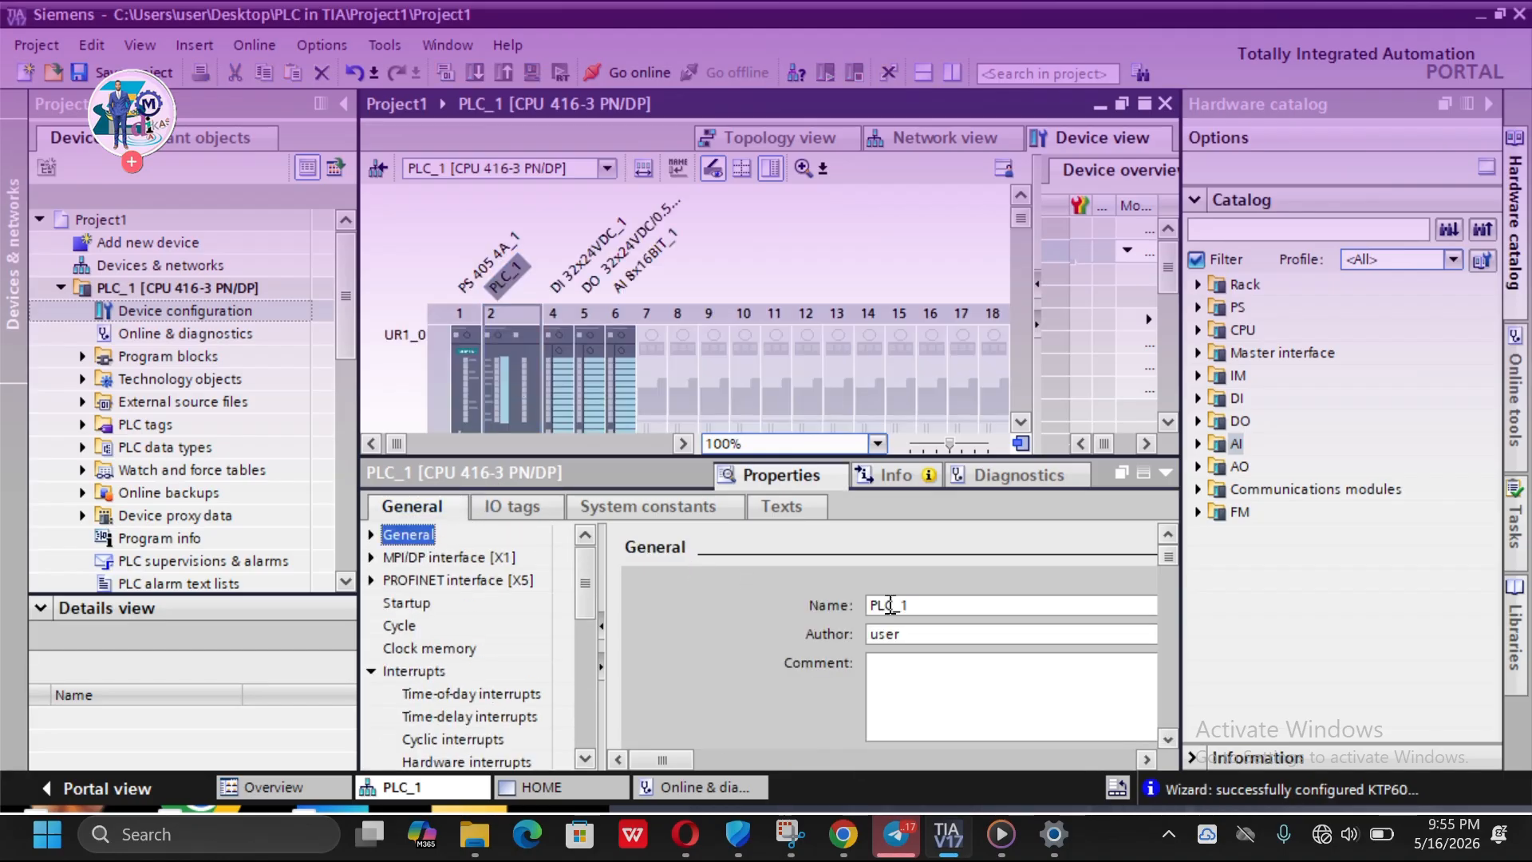
{"action": "scroll", "coordinate": [899, 650], "scroll_direction": "down", "scroll_amount": 1}
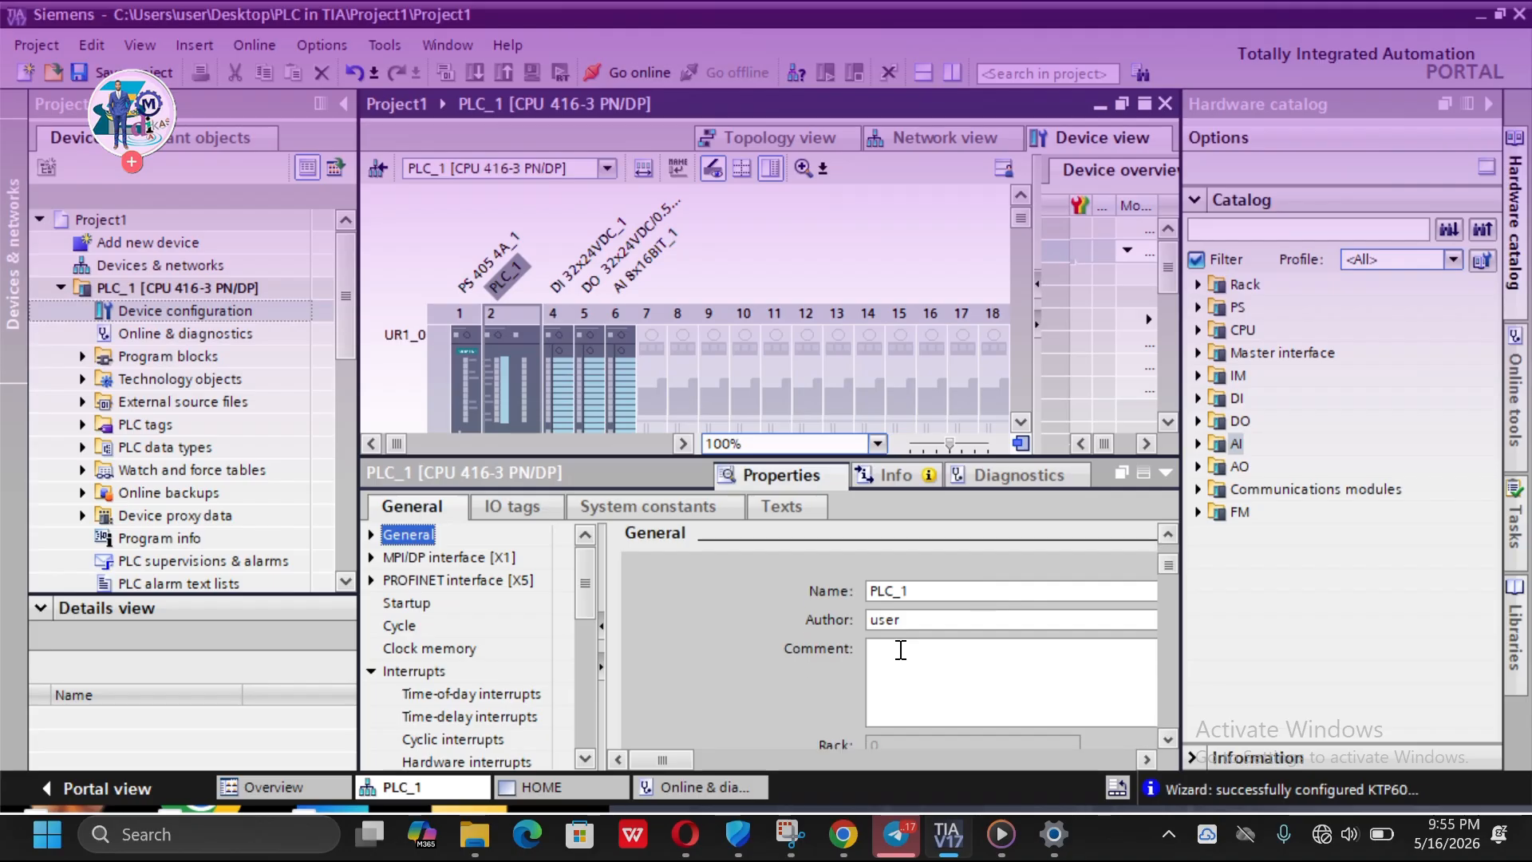
- Scroll through the CPU's property categories, from interfaces down to the web server and address overview
{"action": "left_click", "coordinate": [441, 414]}
{"action": "scroll", "coordinate": [471, 535], "scroll_direction": "down", "scroll_amount": 2}
{"action": "scroll", "coordinate": [472, 535], "scroll_direction": "down", "scroll_amount": 4}
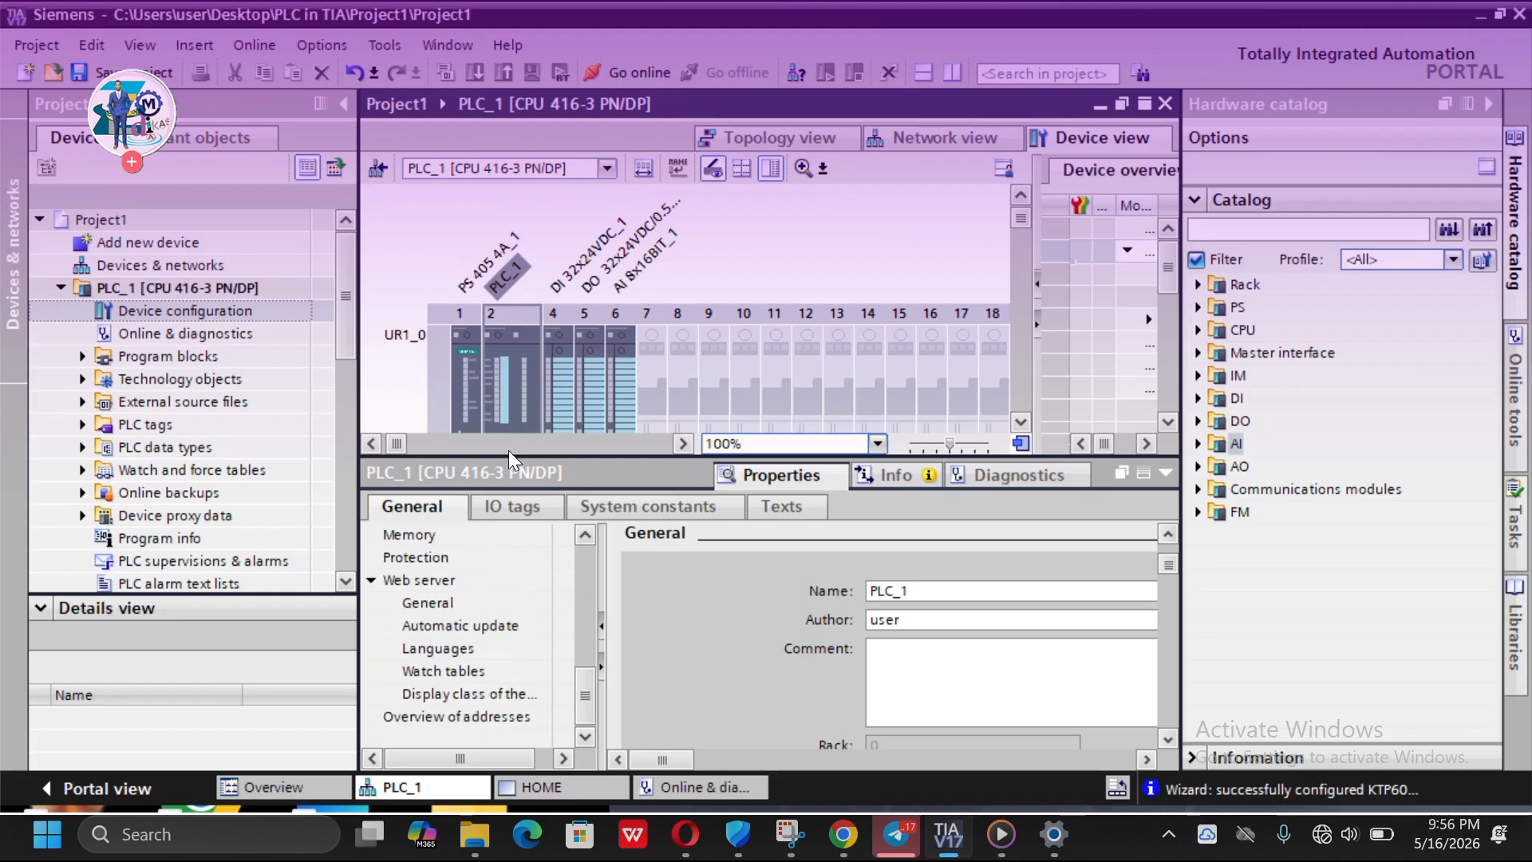
{"action": "scroll", "coordinate": [414, 565], "scroll_direction": "up", "scroll_amount": 1}
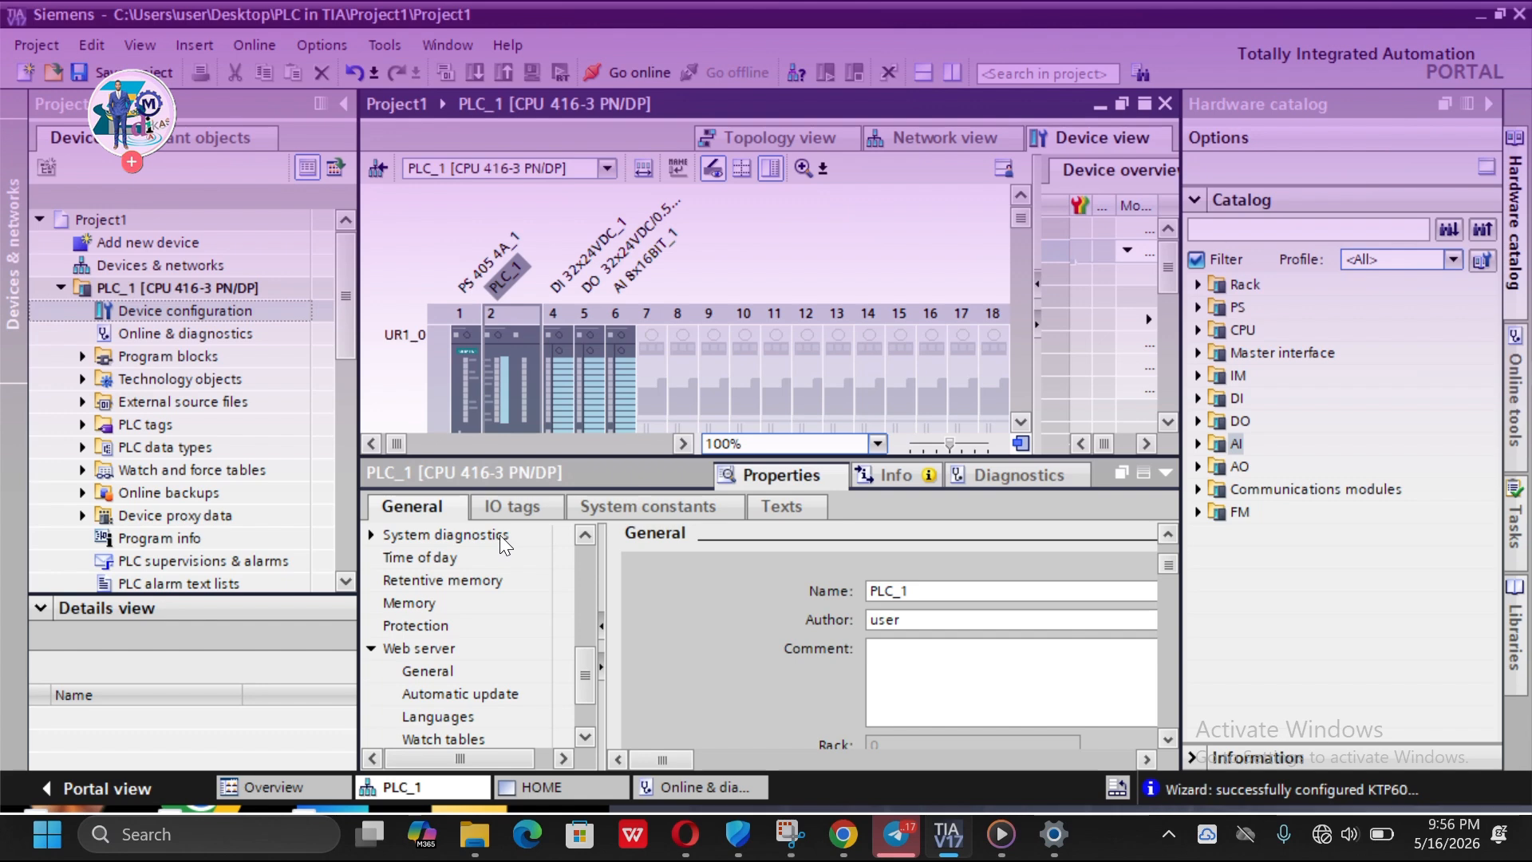
{"action": "scroll", "coordinate": [473, 616], "scroll_direction": "down", "scroll_amount": 1}
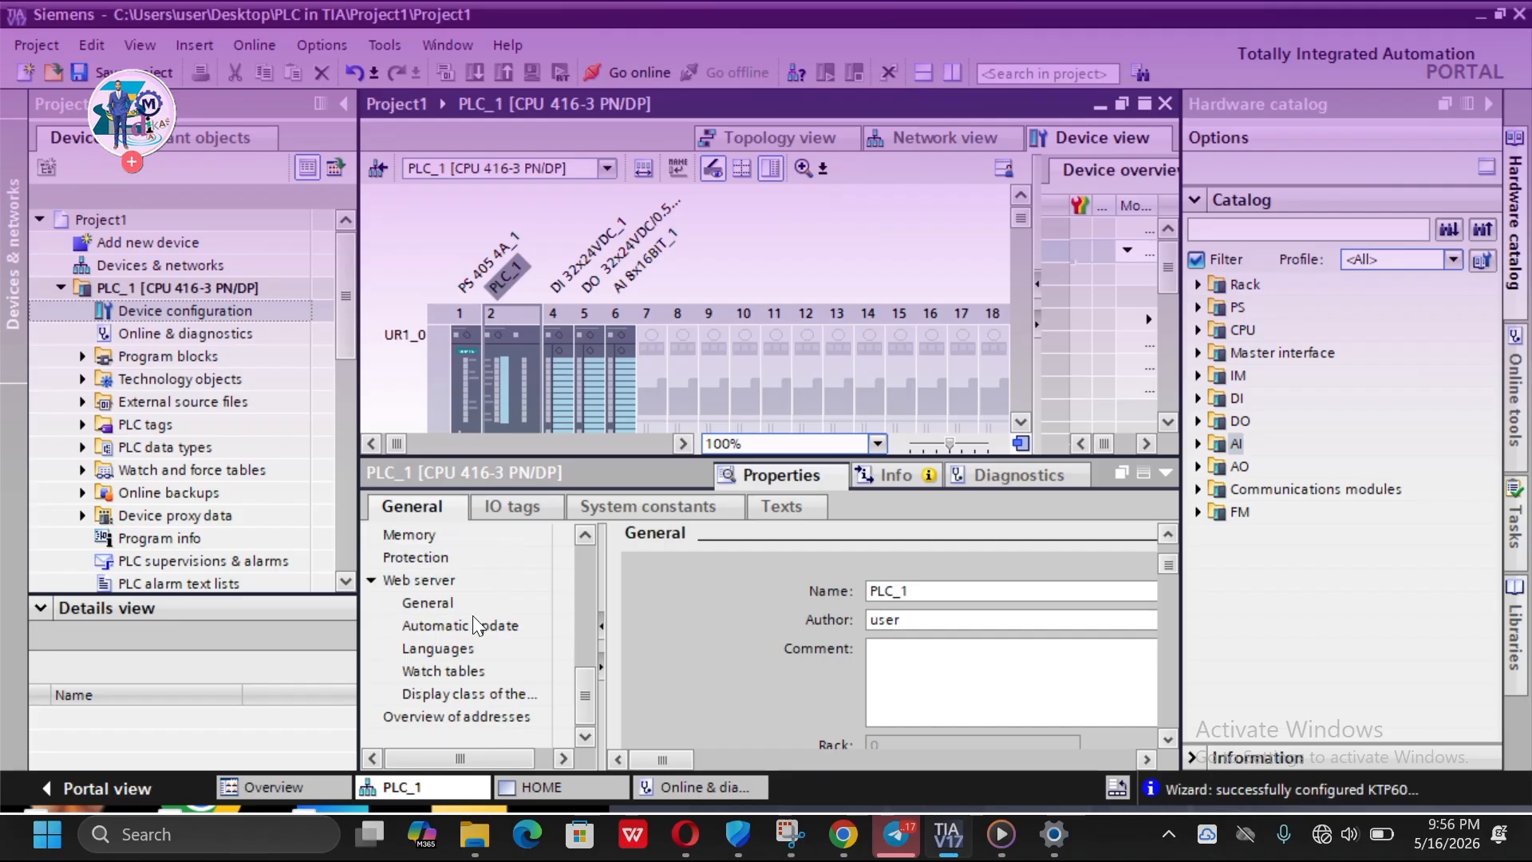
{"action": "scroll", "coordinate": [429, 667], "scroll_direction": "up", "scroll_amount": 2}
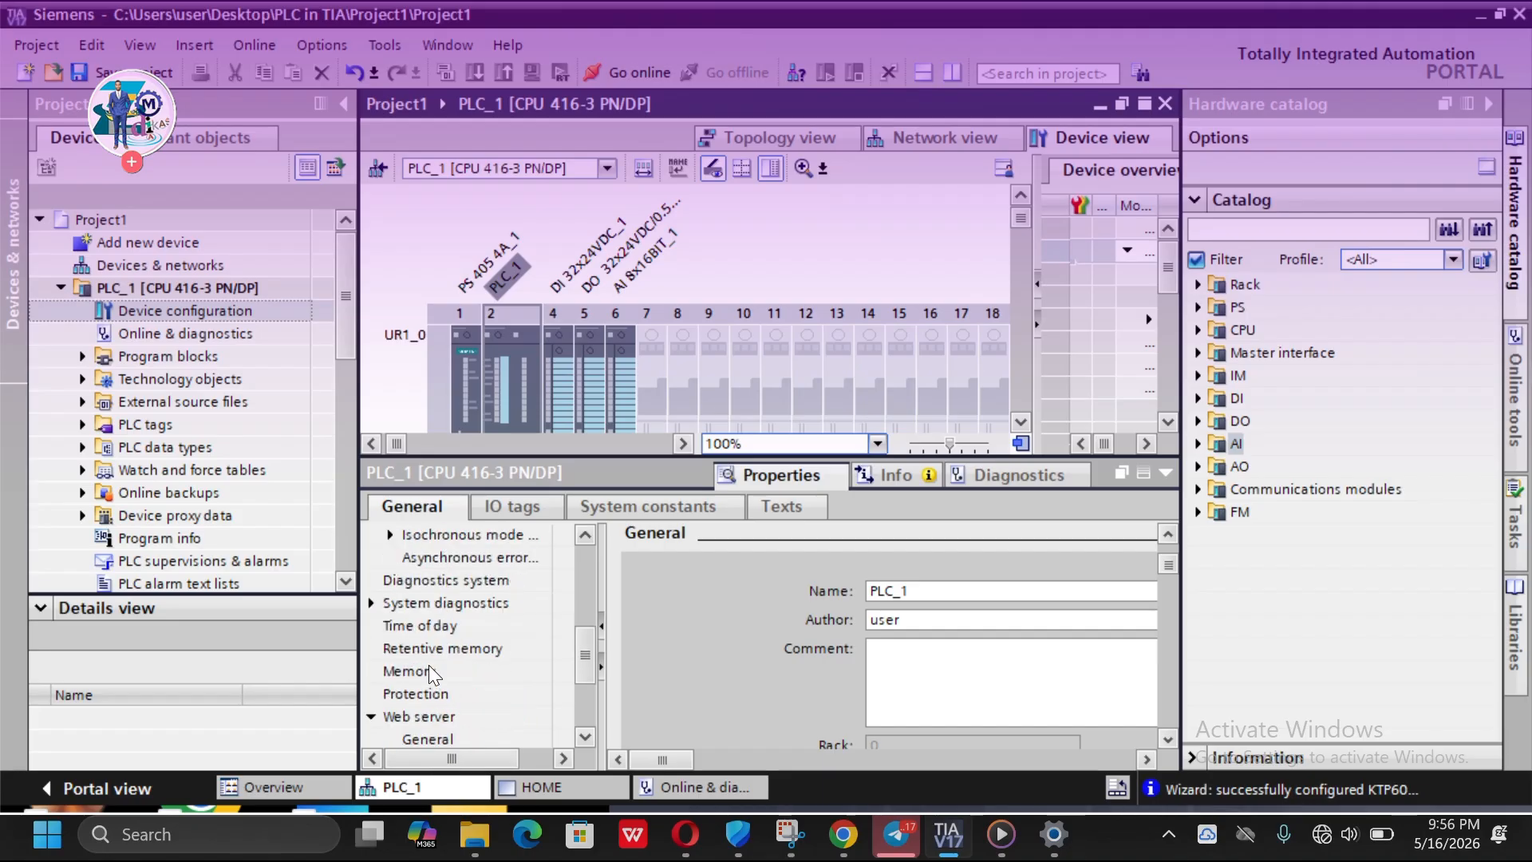
{"action": "scroll", "coordinate": [429, 671], "scroll_direction": "down", "scroll_amount": 1}
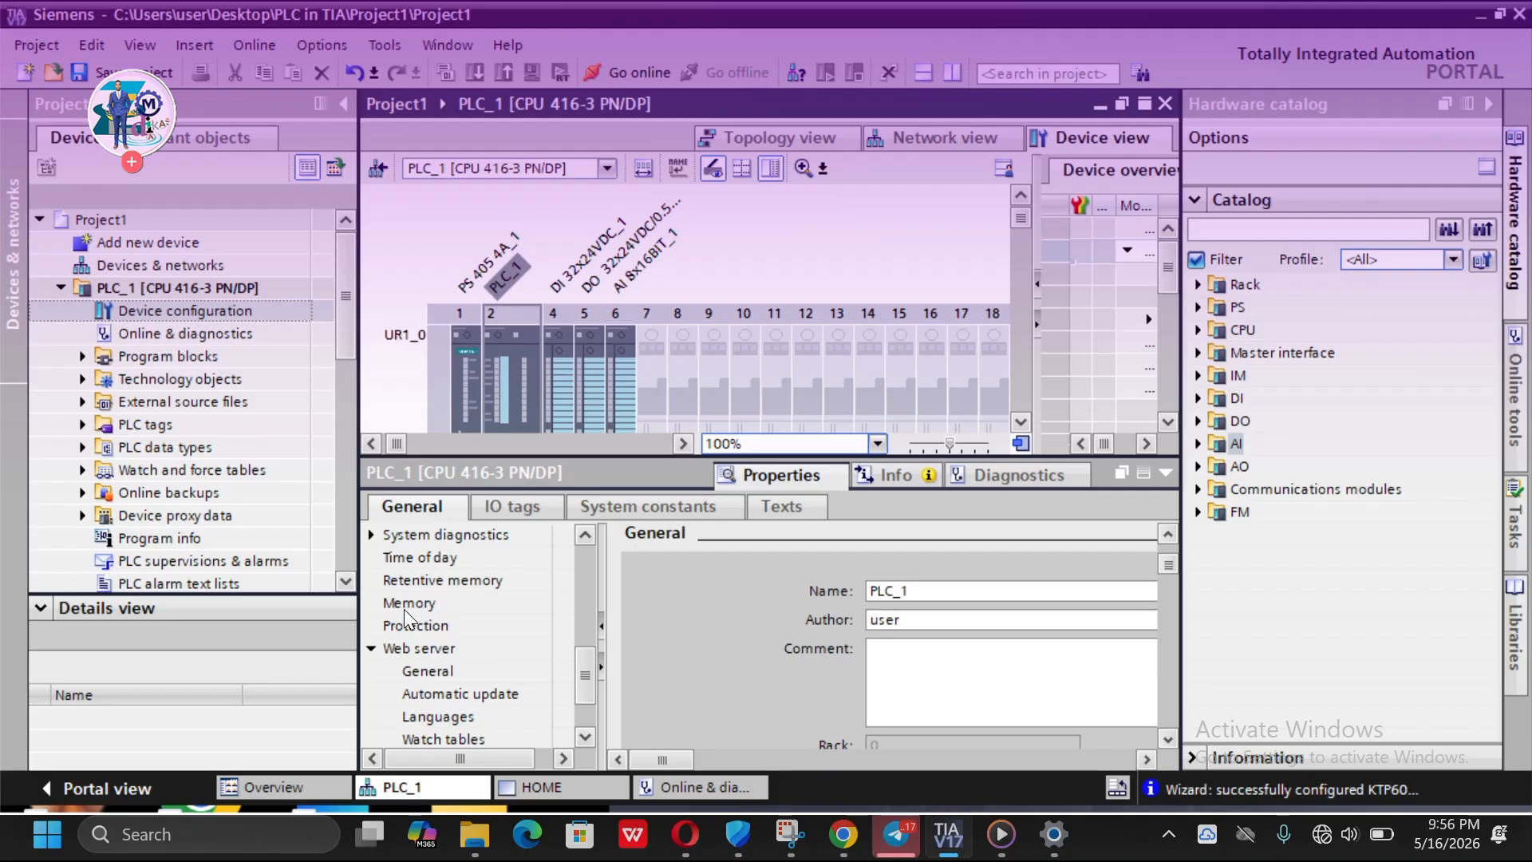
- Open the CPU's Protection settings and review the protection levels and the read/write access password fields
{"action": "left_click", "coordinate": [415, 627]}
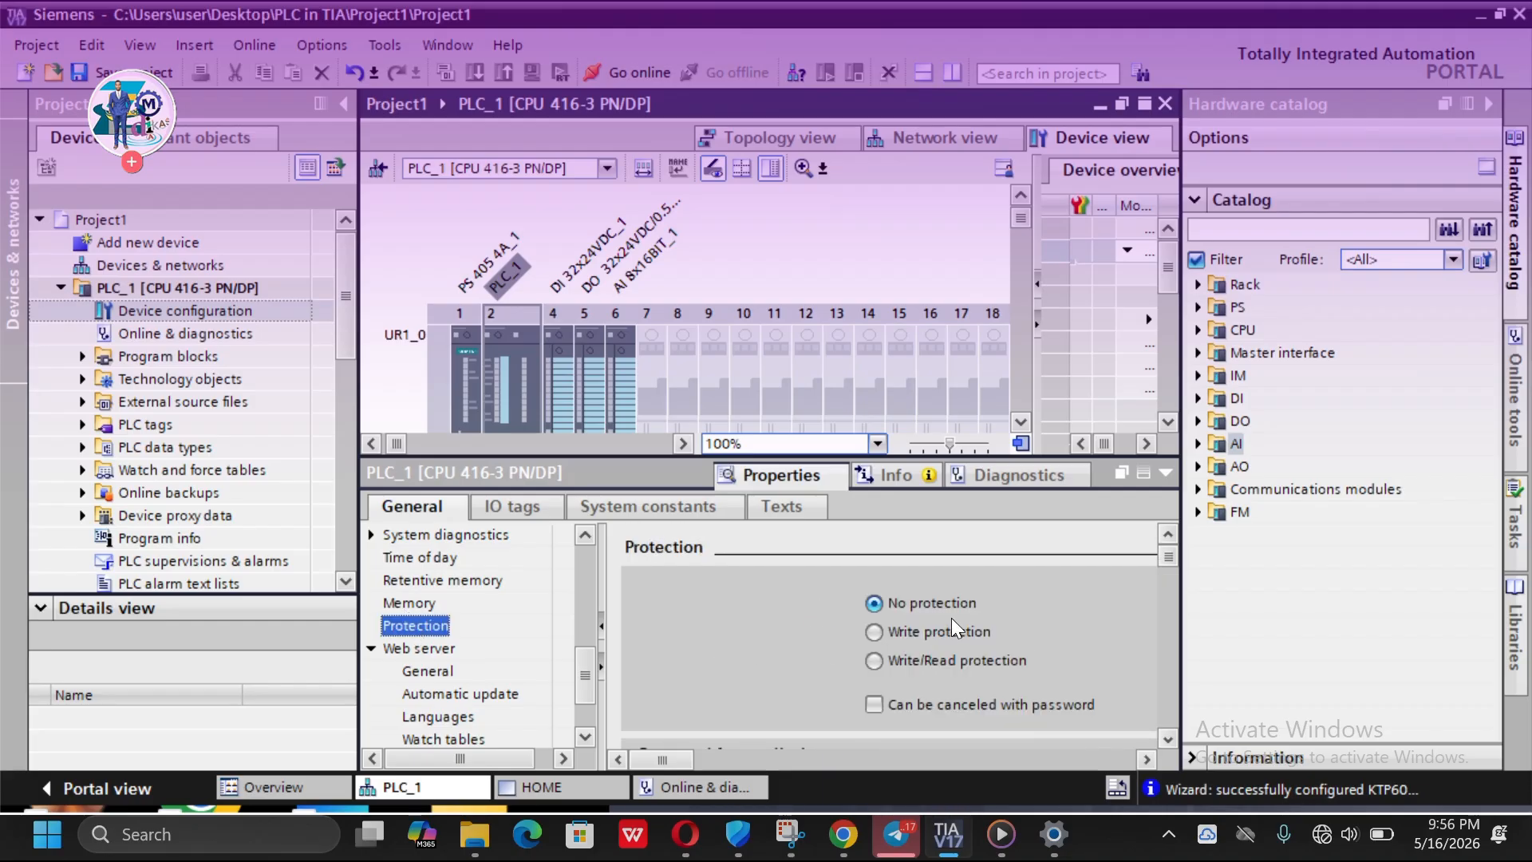
{"action": "scroll", "coordinate": [949, 620], "scroll_direction": "down", "scroll_amount": 1}
{"action": "scroll", "coordinate": [930, 580], "scroll_direction": "down", "scroll_amount": 1}
{"action": "scroll", "coordinate": [928, 579], "scroll_direction": "up", "scroll_amount": 2}
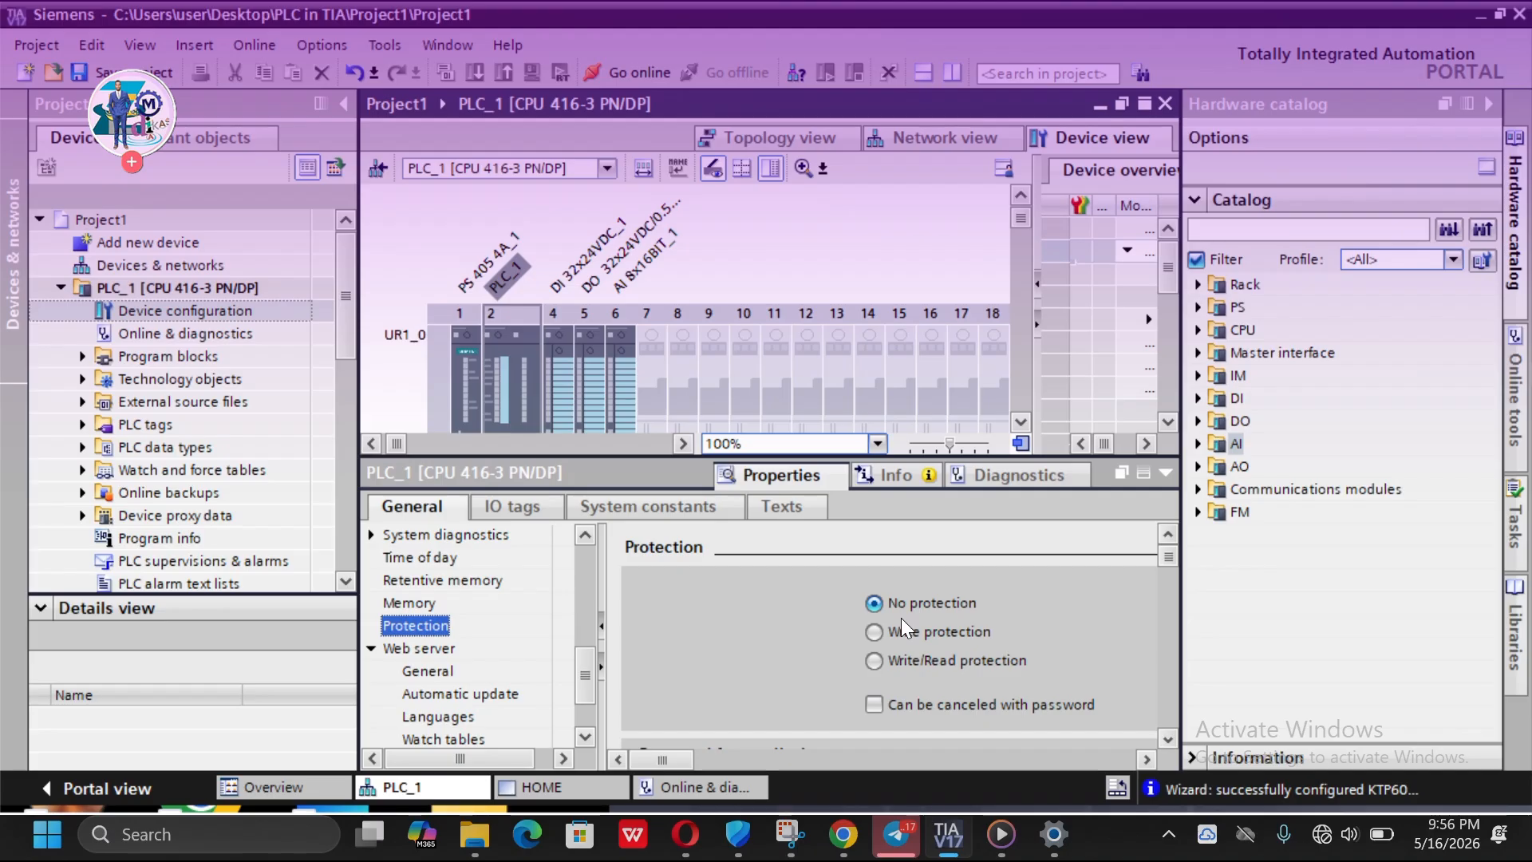
{"action": "scroll", "coordinate": [756, 586], "scroll_direction": "down", "scroll_amount": 2}
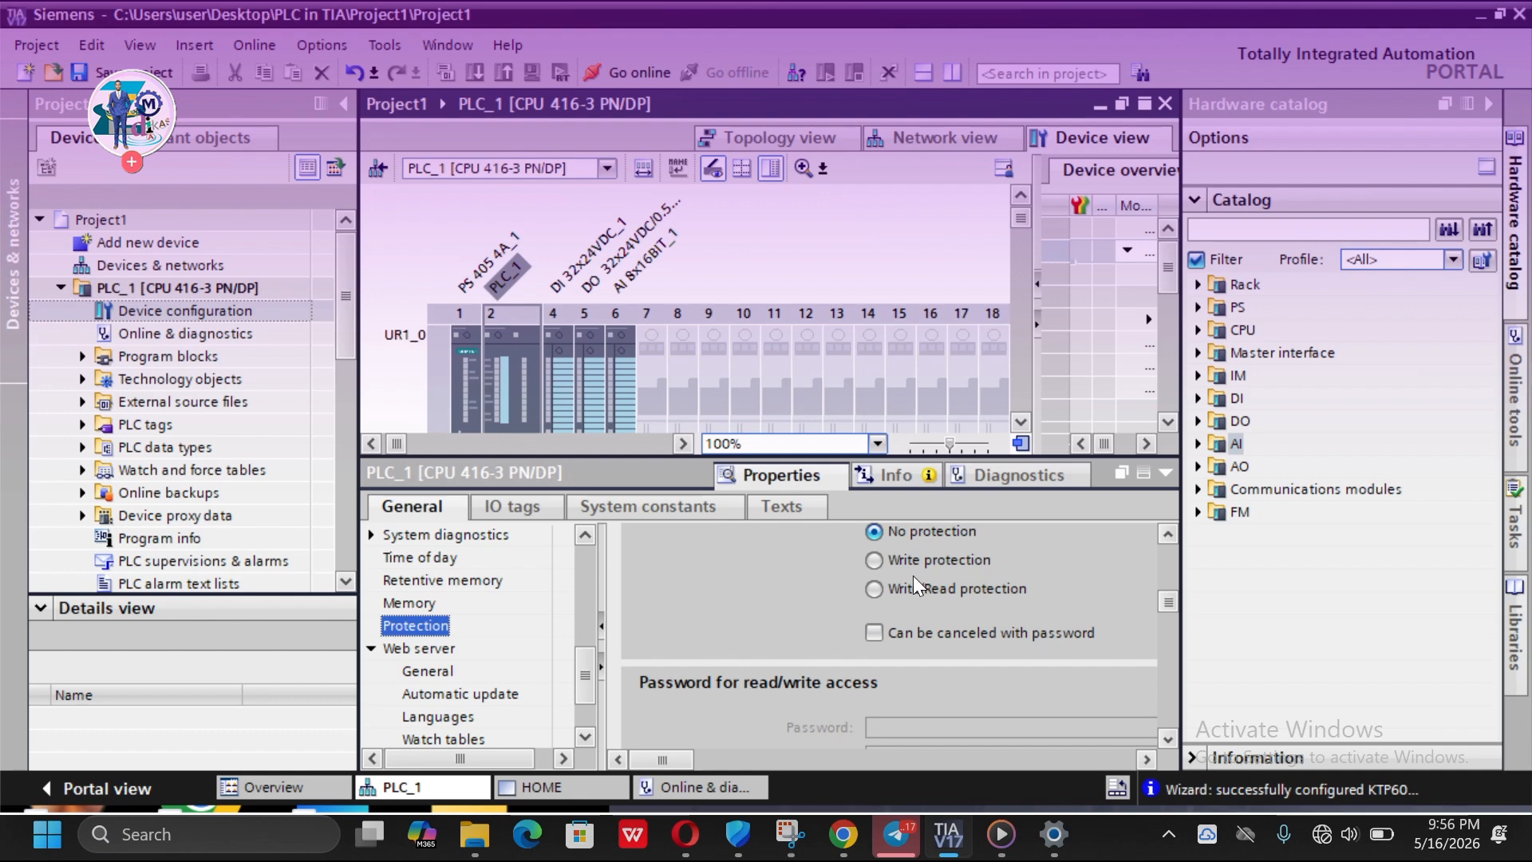
{"action": "scroll", "coordinate": [859, 685], "scroll_direction": "down", "scroll_amount": 1}
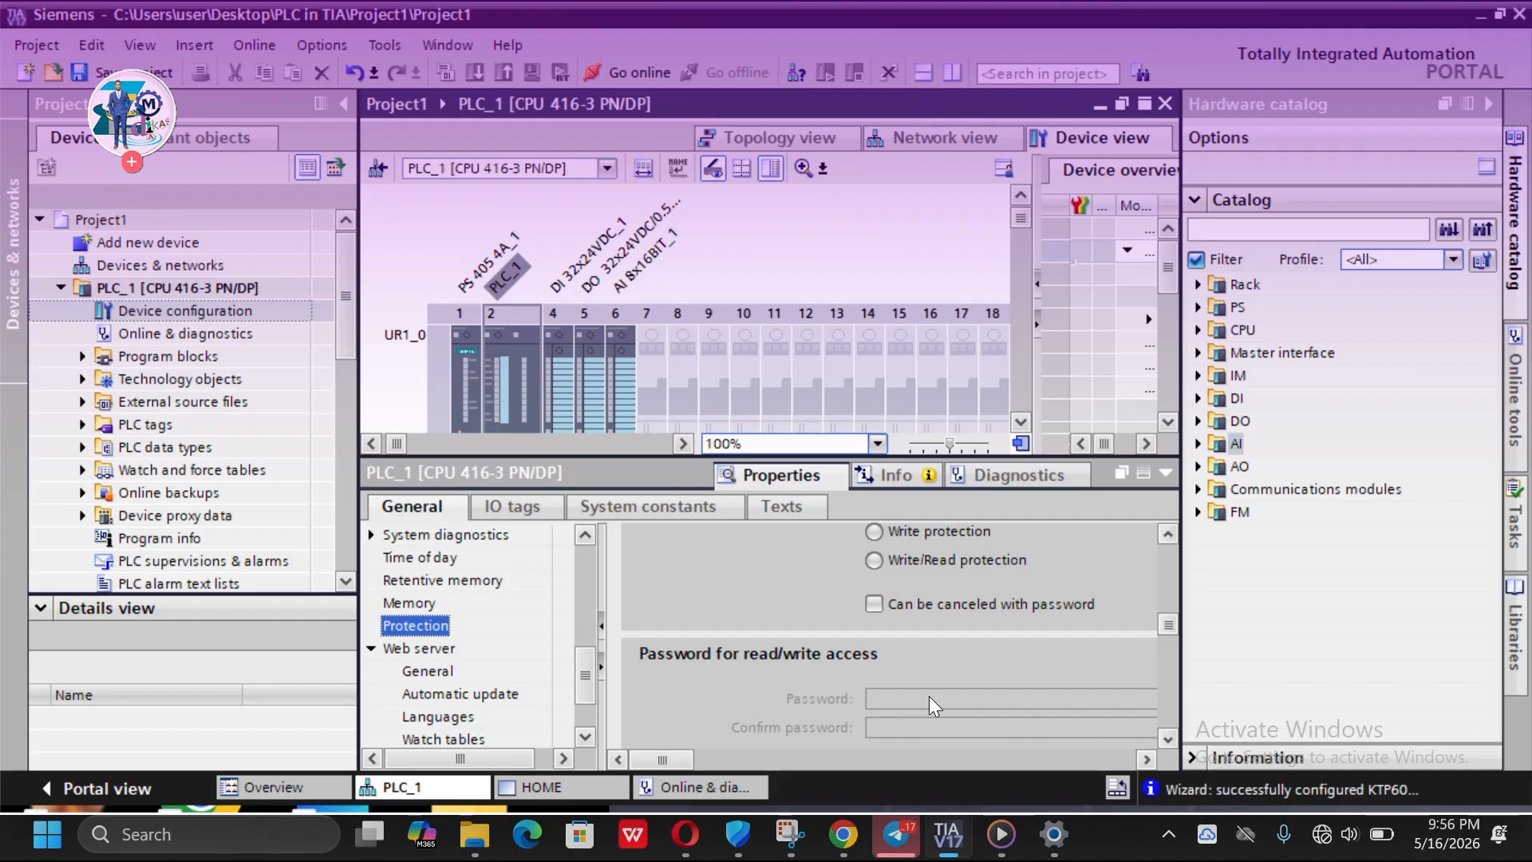
{"action": "scroll", "coordinate": [596, 615], "scroll_direction": "up", "scroll_amount": 5}
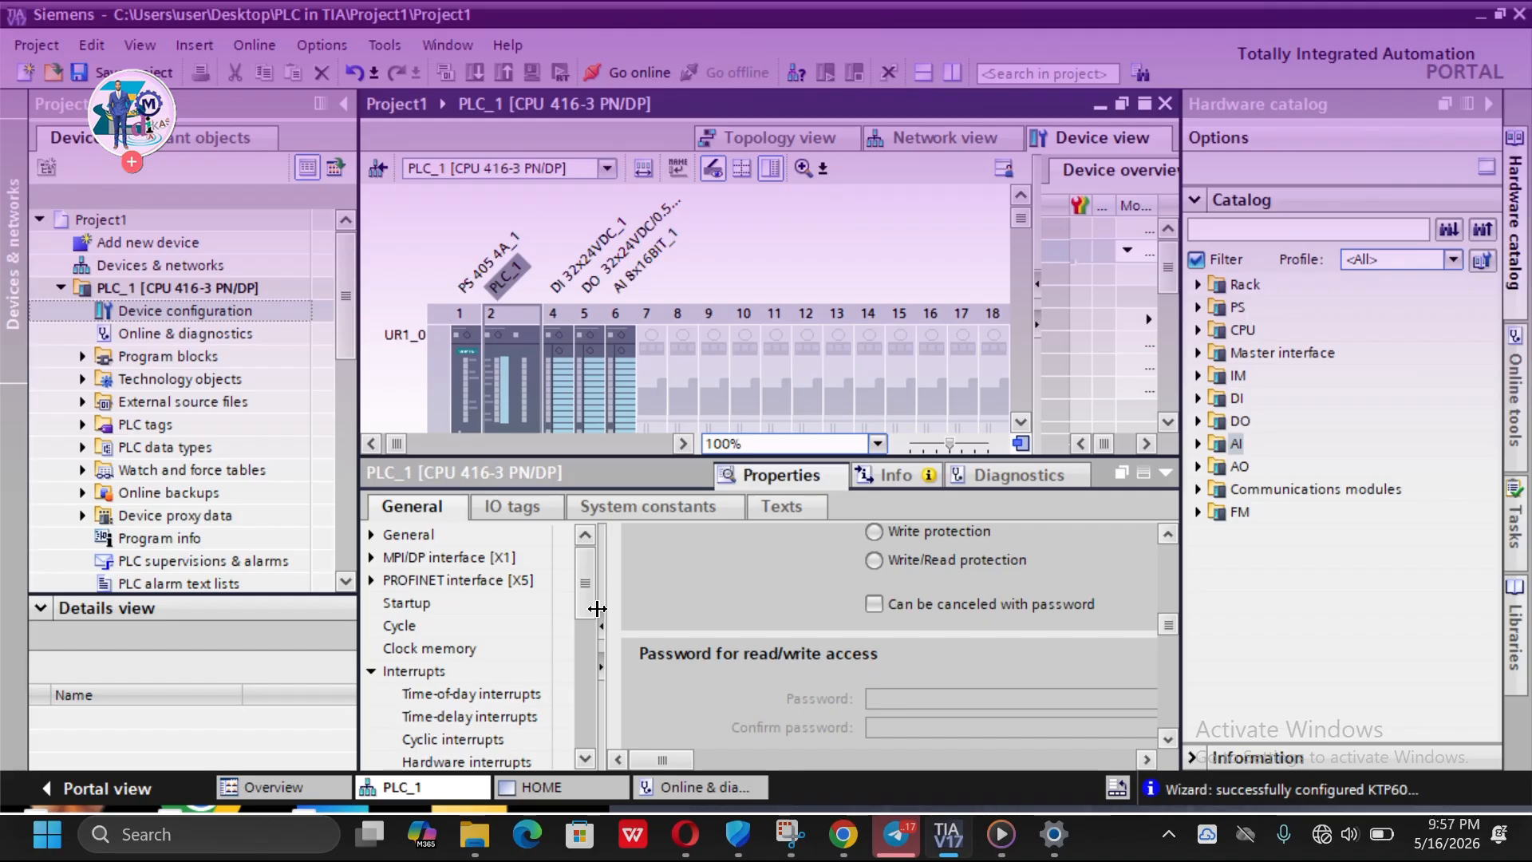
- Select the digital output module in slot 5 of the rack
{"action": "left_click", "coordinate": [592, 421]}
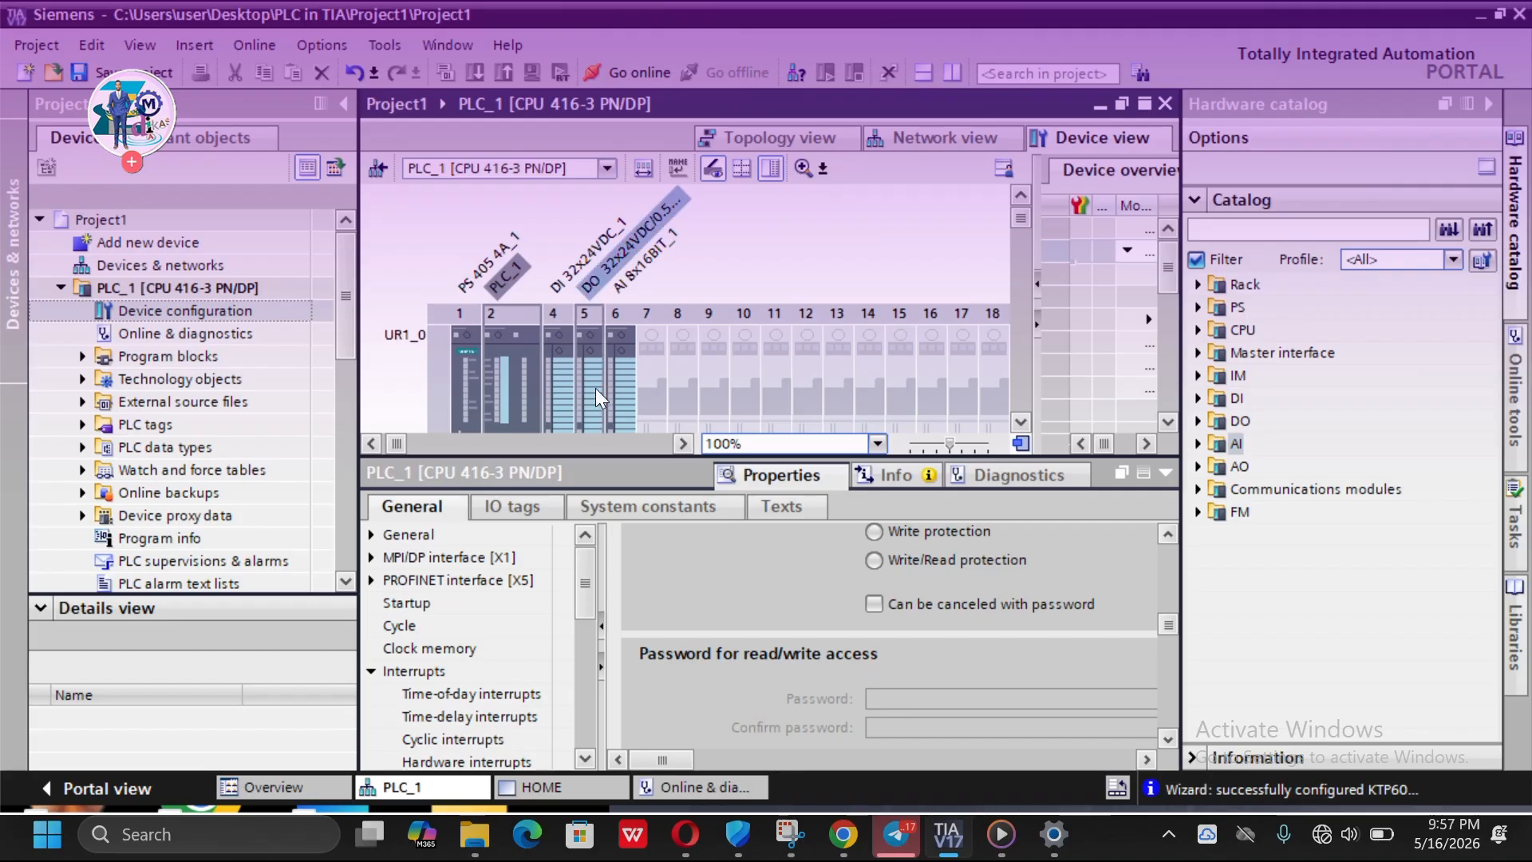